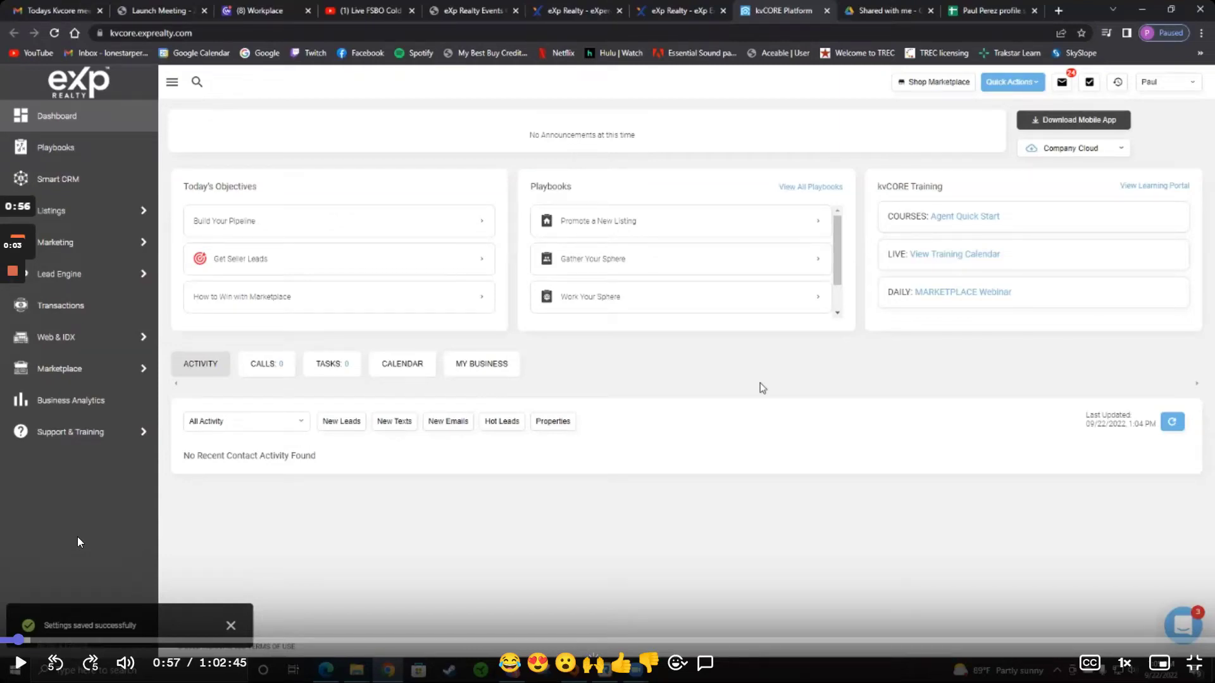
- Resume playing the kvCORE tutorial video
{"action": "left_click", "coordinate": [78, 542]}
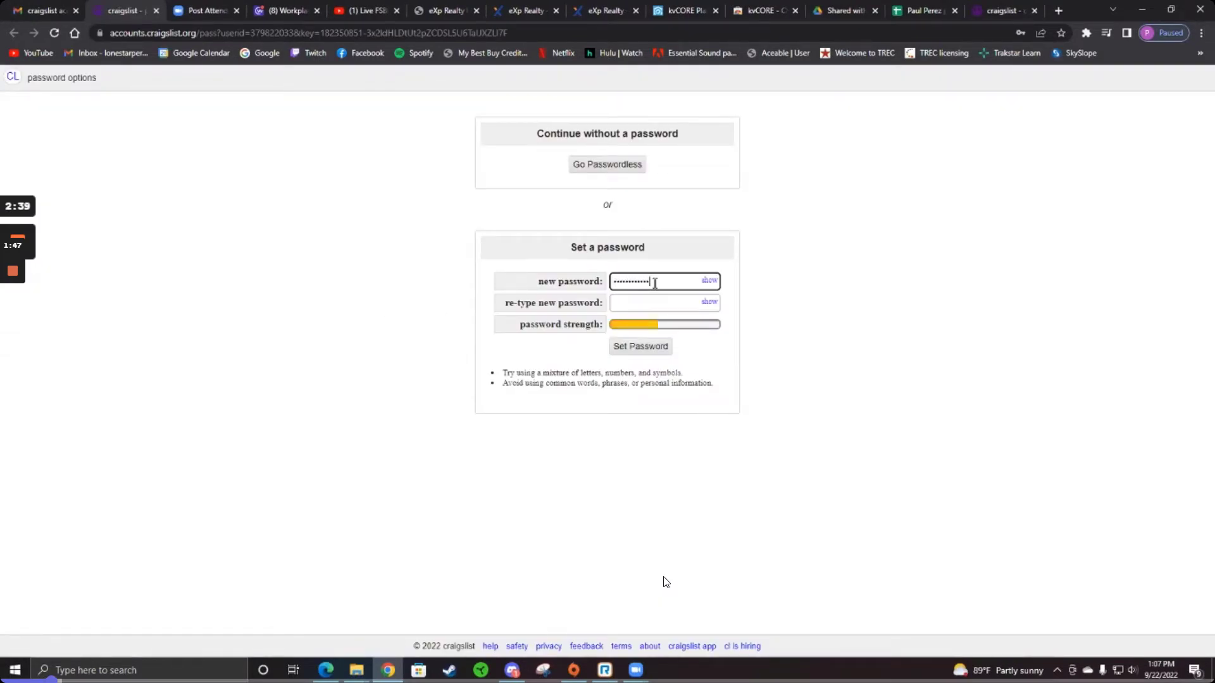
- Confirm and save the new Craigslist password, then accept the terms of use
{"action": "left_click", "coordinate": [645, 306]}
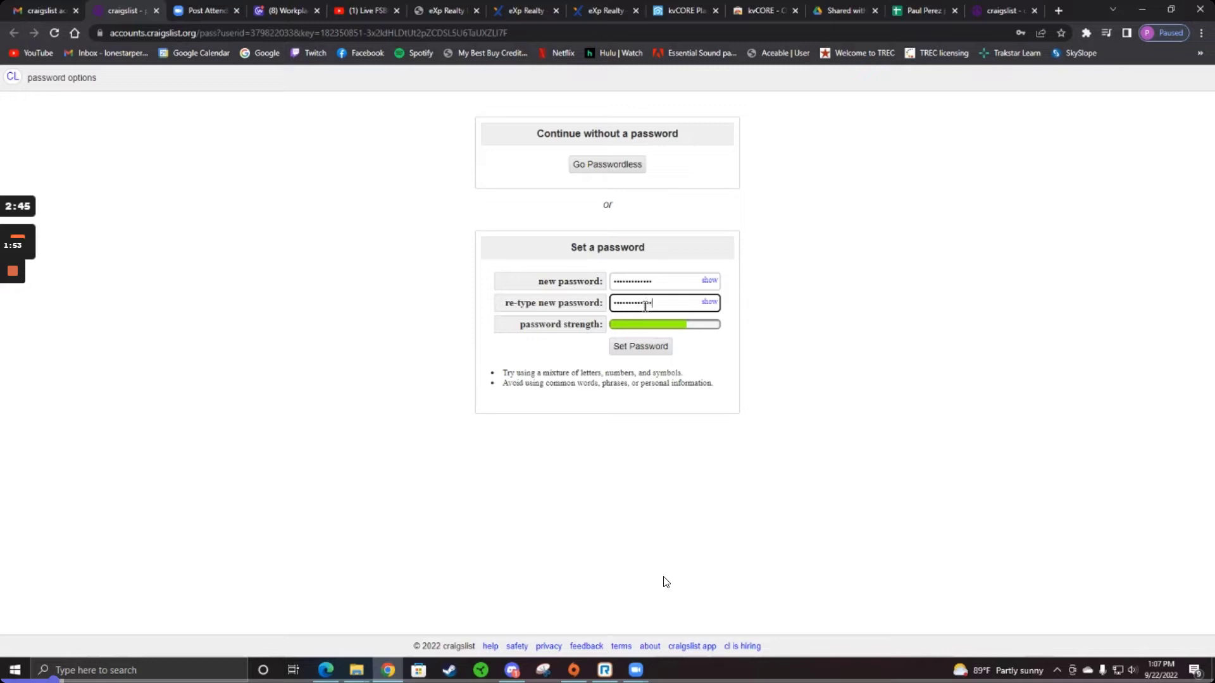
{"action": "left_click", "coordinate": [655, 345]}
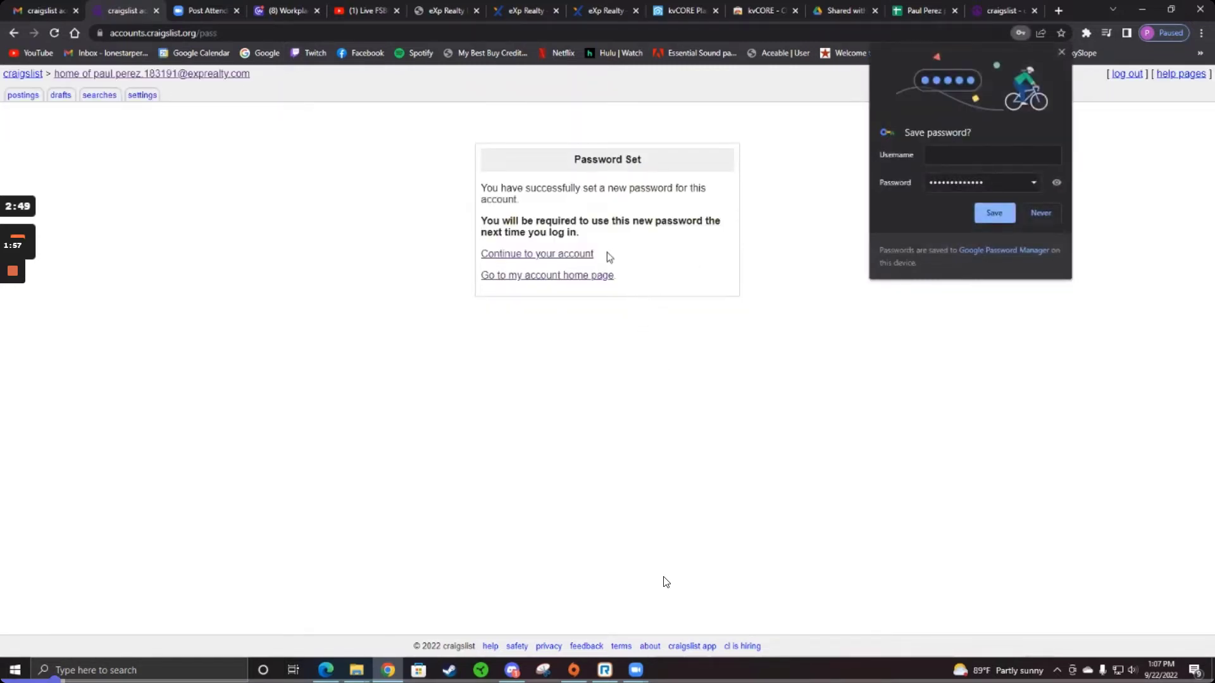
{"action": "left_click", "coordinate": [995, 214]}
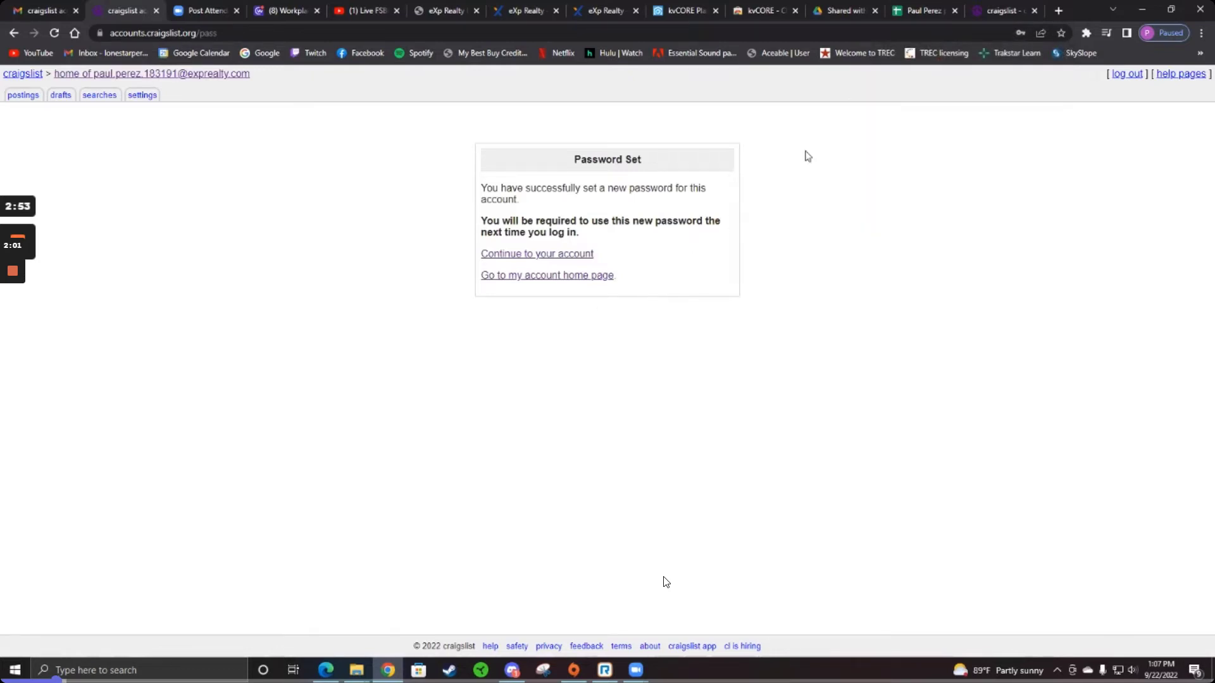
{"action": "left_click", "coordinate": [540, 255]}
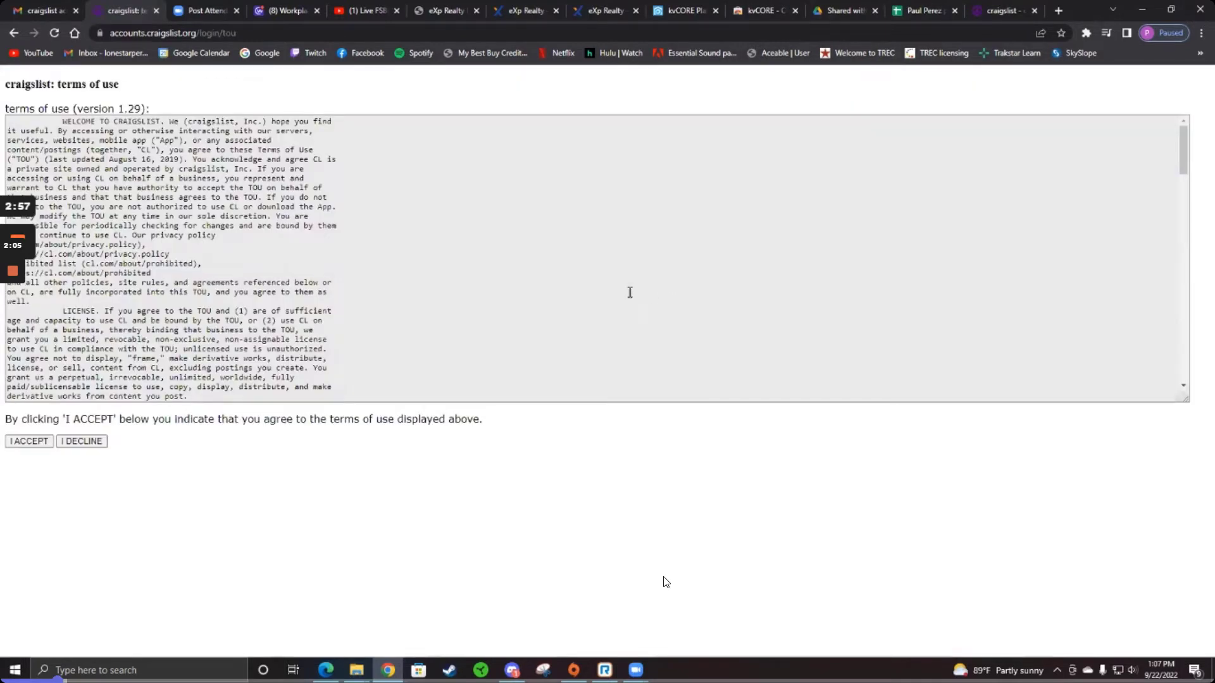
{"action": "left_click", "coordinate": [29, 442]}
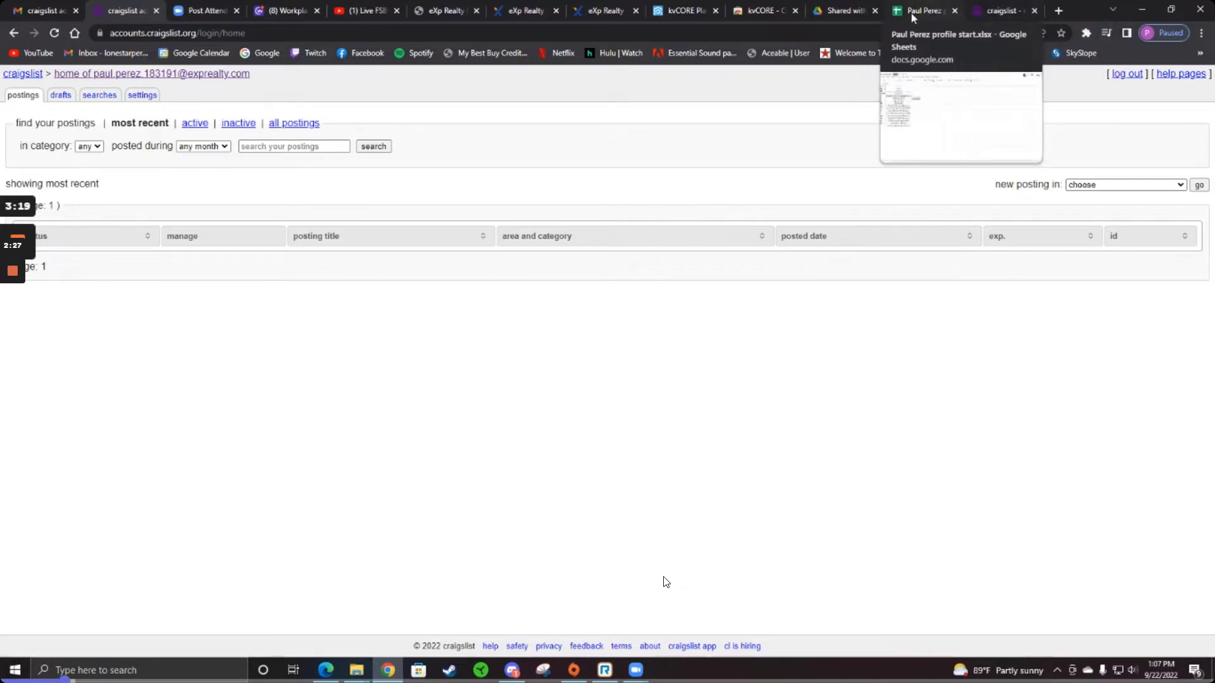
- Close the extra Craigslist tab and return to the kvCORE listing, dismissing the extension notice
{"action": "left_click", "coordinate": [1034, 11]}
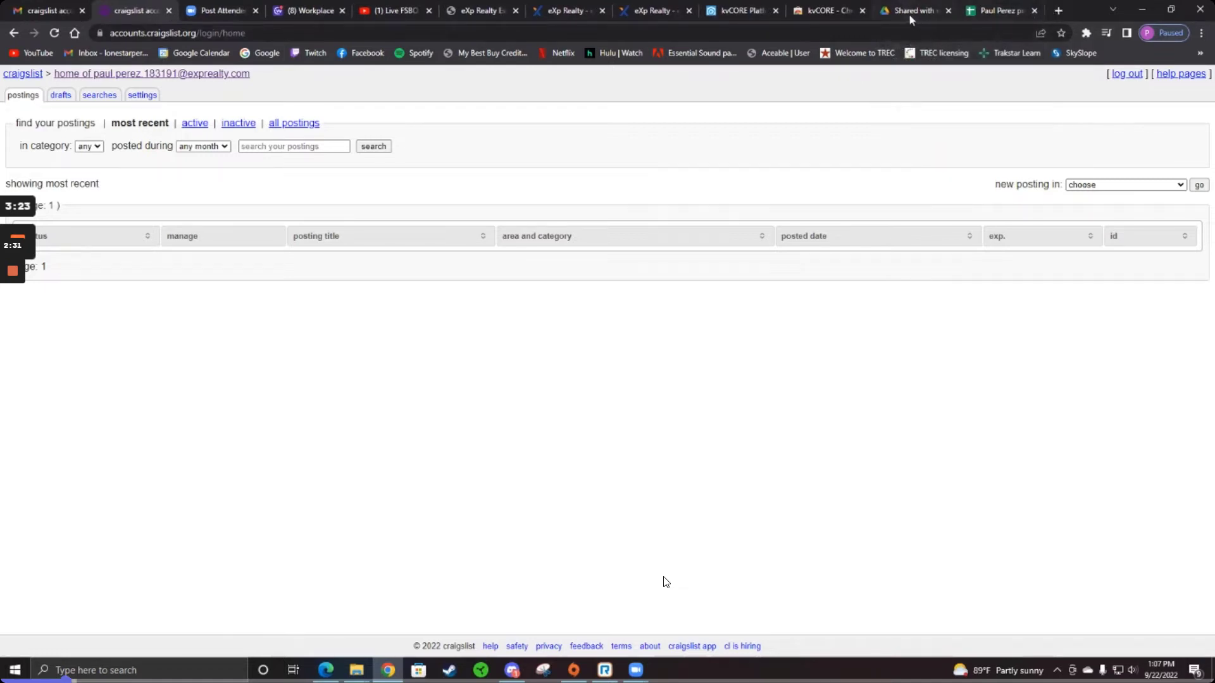
{"action": "left_click", "coordinate": [826, 10]}
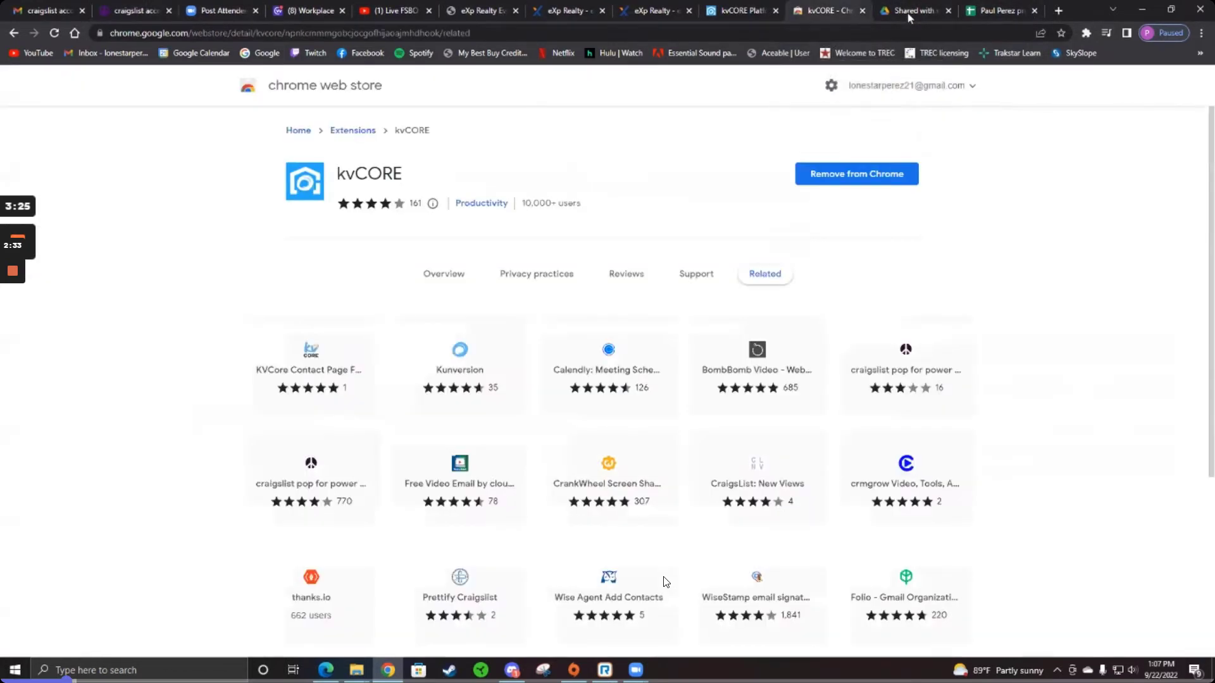
{"action": "key", "text": "ctrl+shift+Tab"}
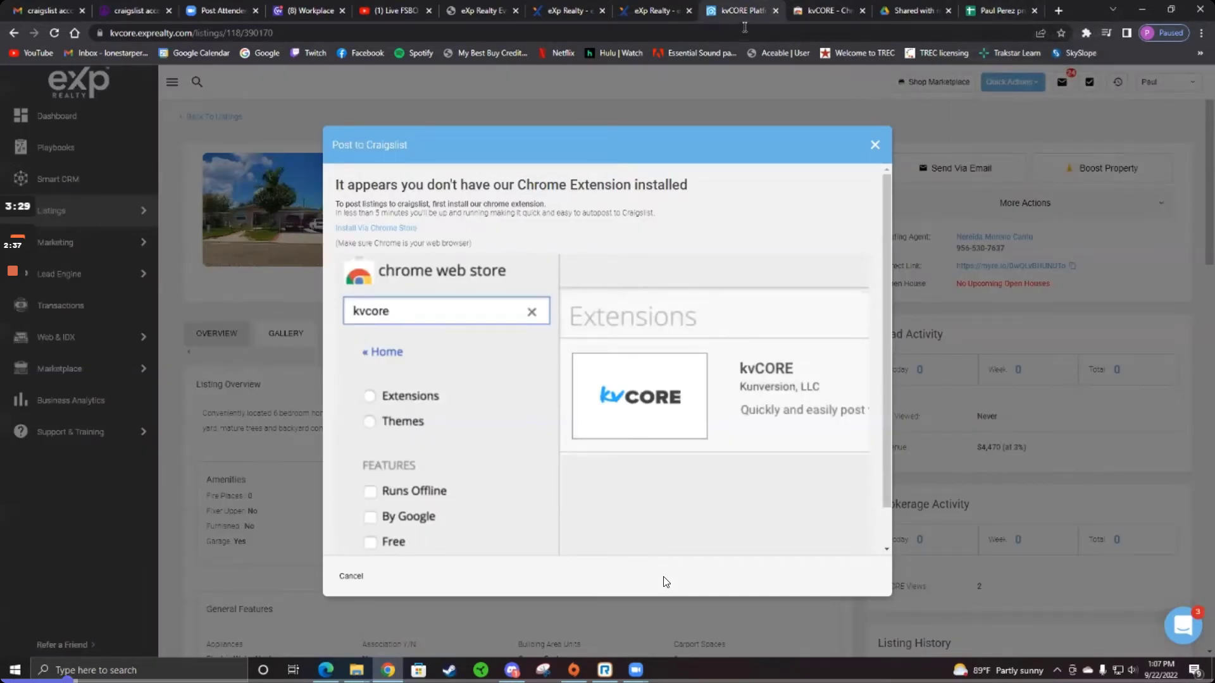
{"action": "left_click", "coordinate": [875, 145]}
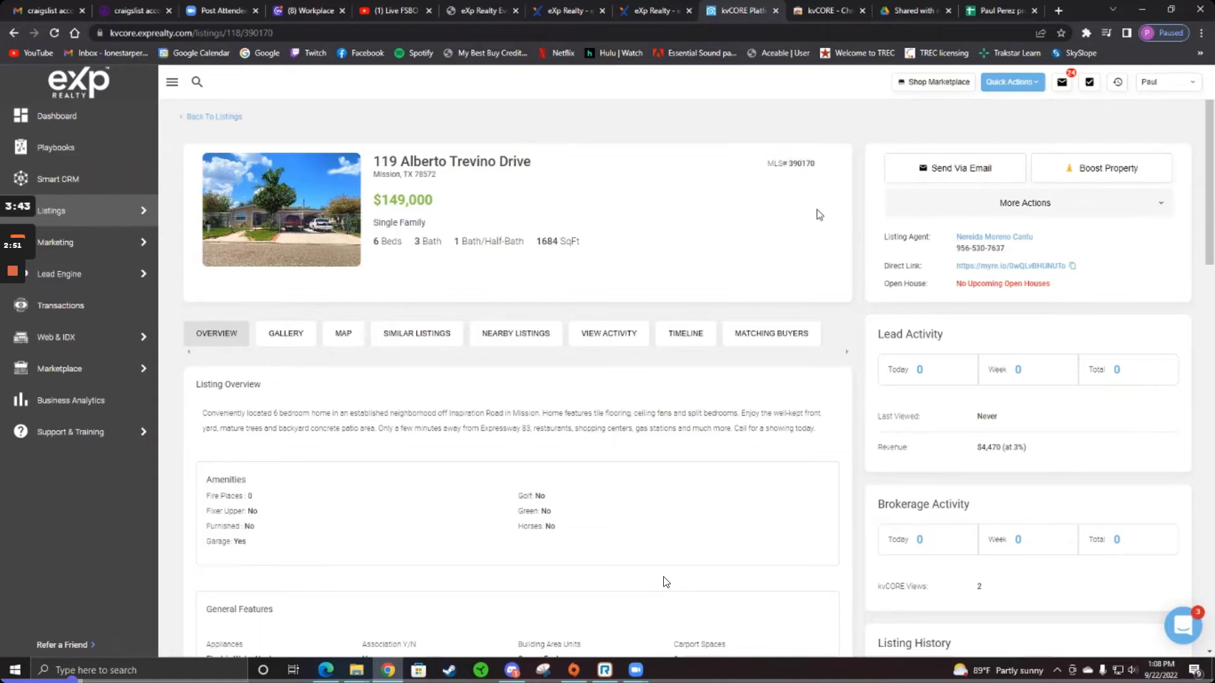
- Copy the listing's MLS number 390170 from the header
{"action": "left_click_drag", "start_coordinate": [818, 163], "coordinate": [773, 163]}
{"action": "right_click", "coordinate": [786, 167]}
{"action": "left_click", "coordinate": [811, 177]}
{"action": "left_click", "coordinate": [794, 164]}
{"action": "left_click_drag", "start_coordinate": [788, 164], "coordinate": [809, 166]}
{"action": "right_click", "coordinate": [806, 162]}
{"action": "left_click", "coordinate": [817, 168]}
{"action": "left_click", "coordinate": [1074, 211]}
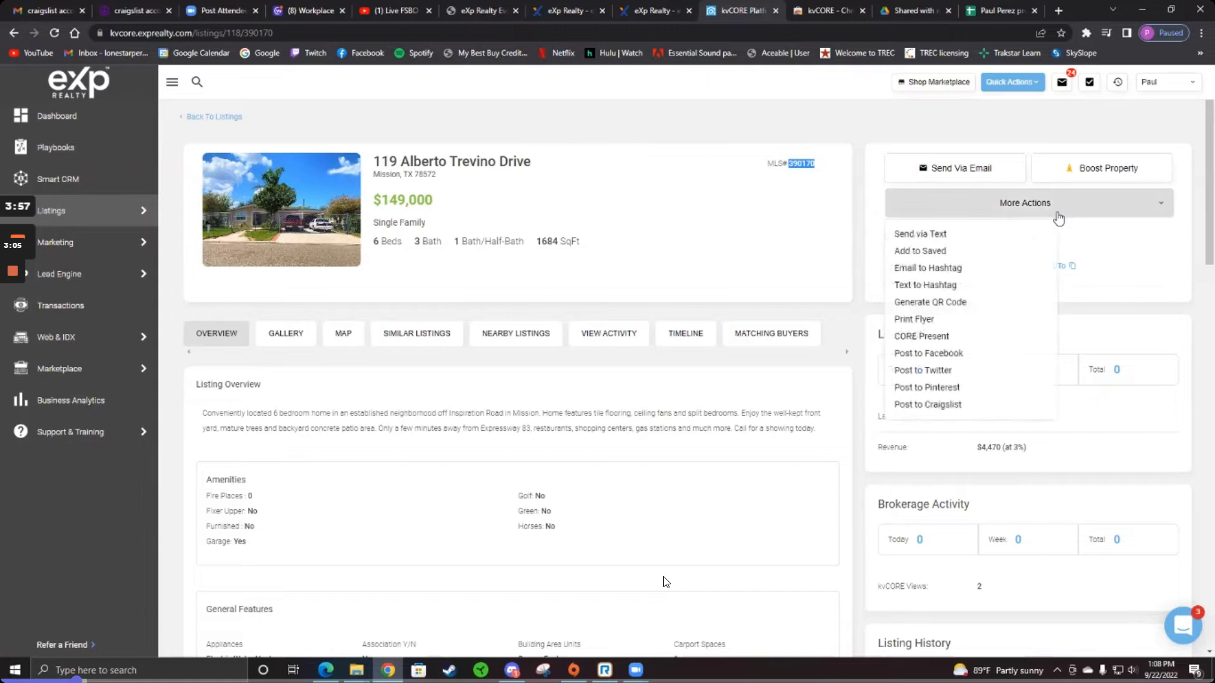
{"action": "left_click", "coordinate": [772, 239]}
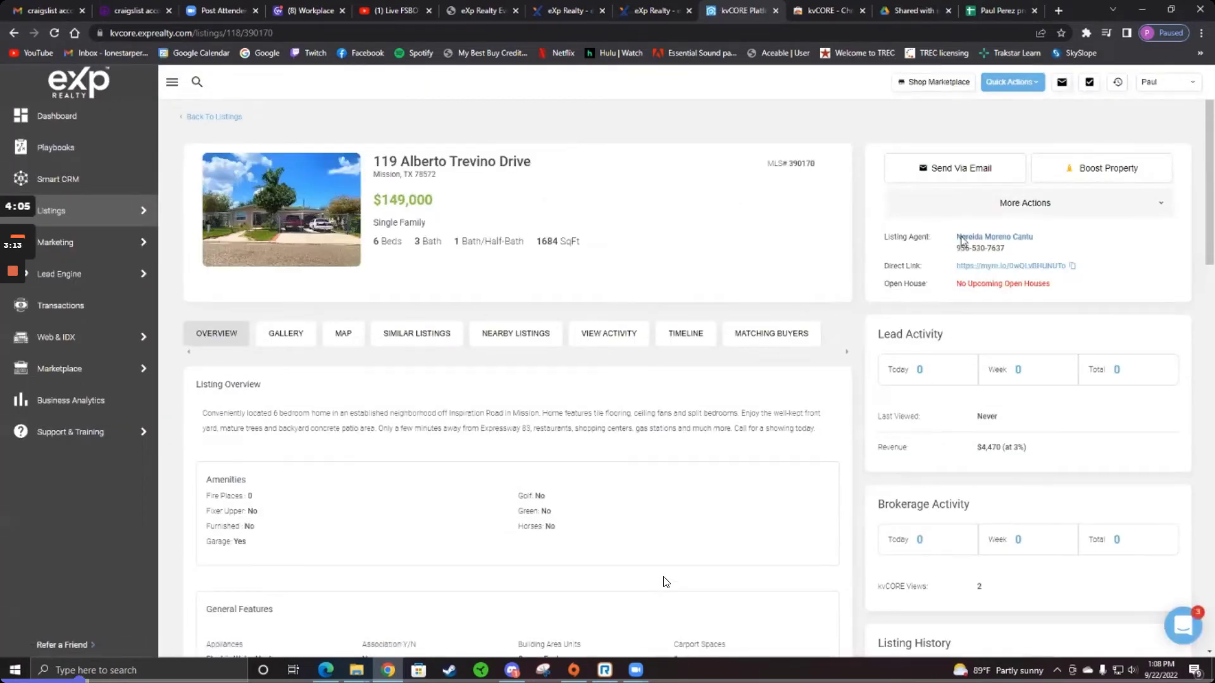
{"action": "left_click", "coordinate": [1007, 202]}
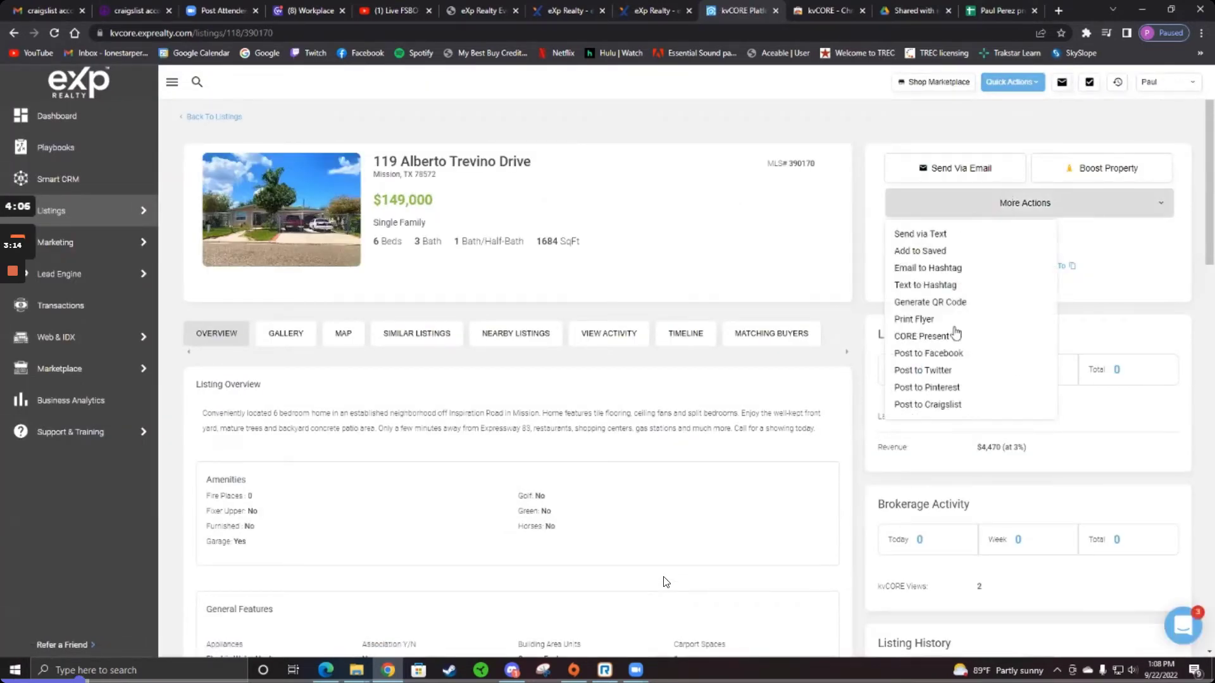
{"action": "left_click", "coordinate": [955, 408]}
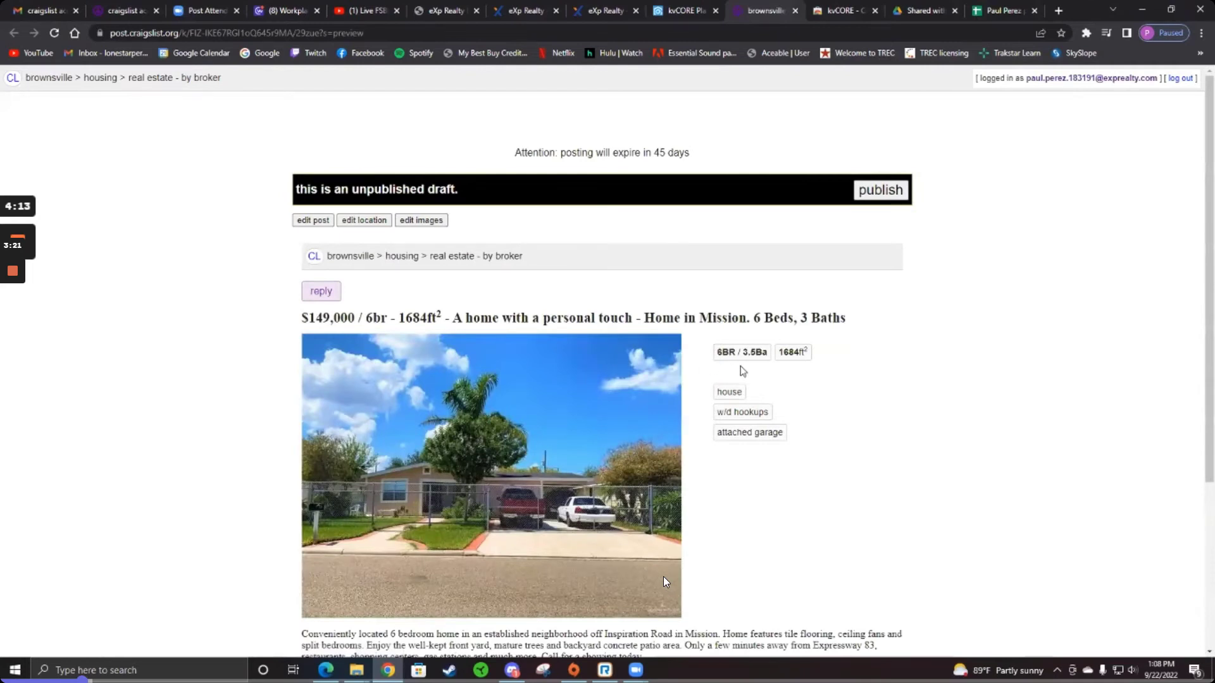
- Review the Mission home draft preview and open it for editing
{"action": "scroll", "coordinate": [743, 371], "scroll_direction": "down", "scroll_amount": 2}
{"action": "scroll", "coordinate": [744, 369], "scroll_direction": "up", "scroll_amount": 3}
{"action": "left_click", "coordinate": [313, 220]}
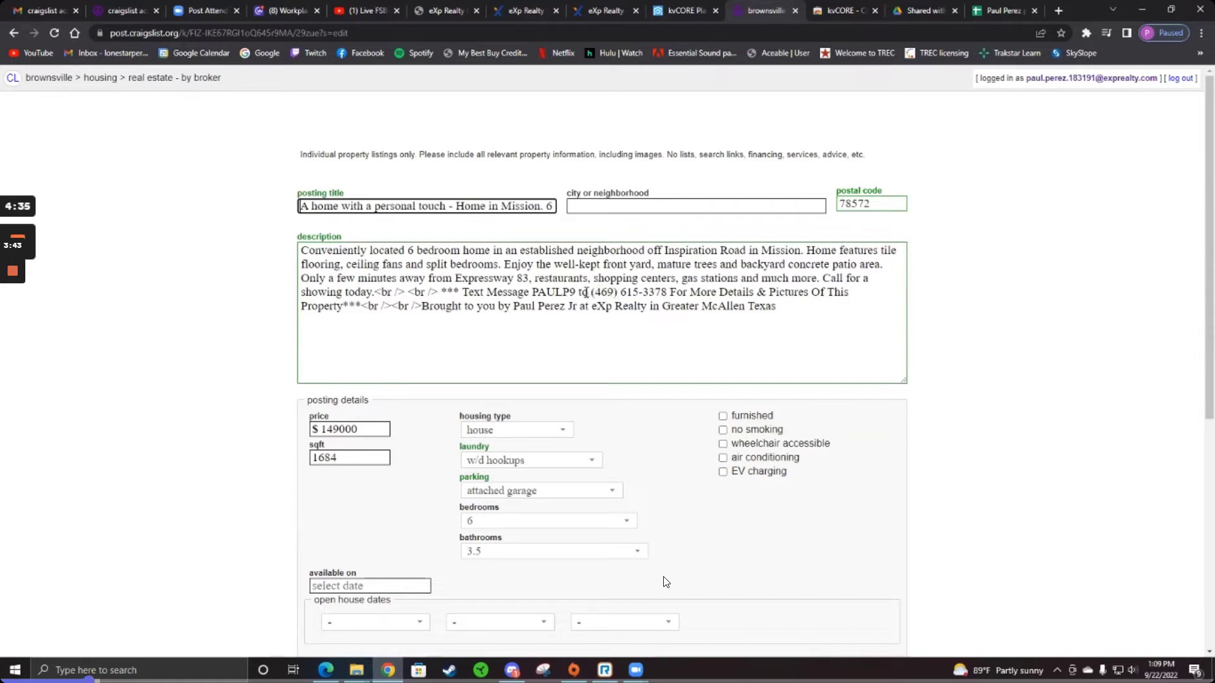
- Replace the text code PAULP9 in the description with MLS number 390170
{"action": "left_click_drag", "start_coordinate": [531, 293], "coordinate": [573, 294]}
{"action": "right_click", "coordinate": [551, 293]}
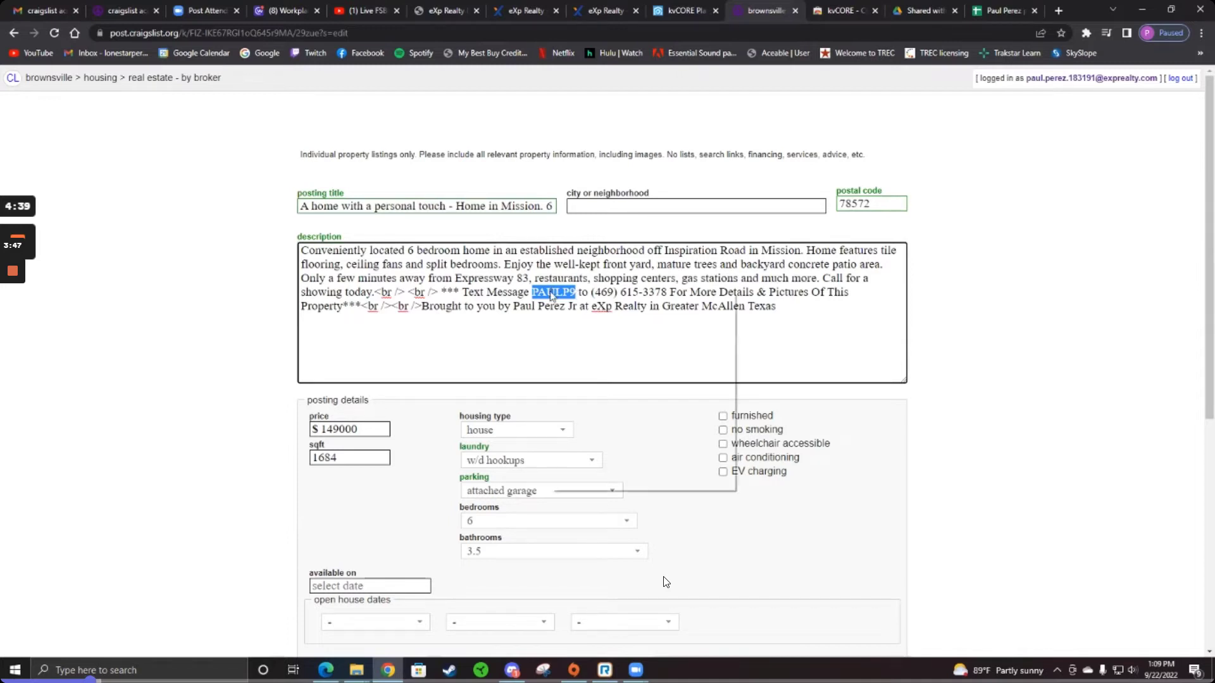
{"action": "left_click", "coordinate": [581, 354]}
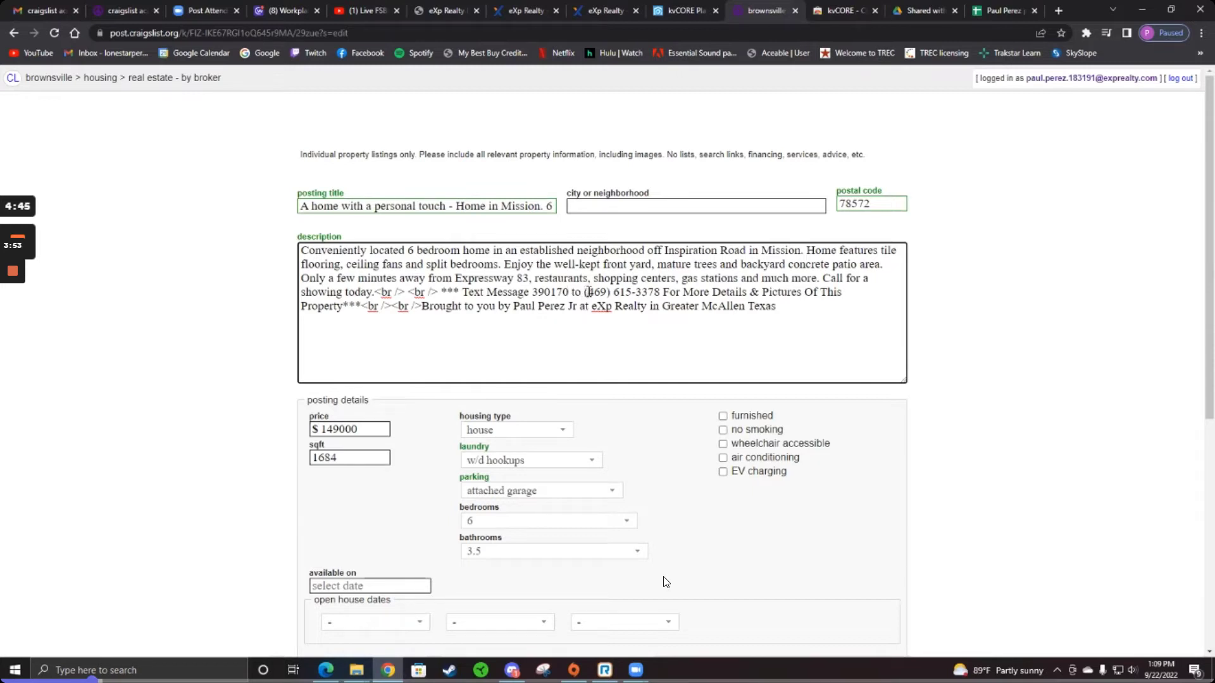
- Replace the old phone number in the text-message line with the agent's new number
{"action": "left_click_drag", "start_coordinate": [583, 292], "coordinate": [661, 291]}
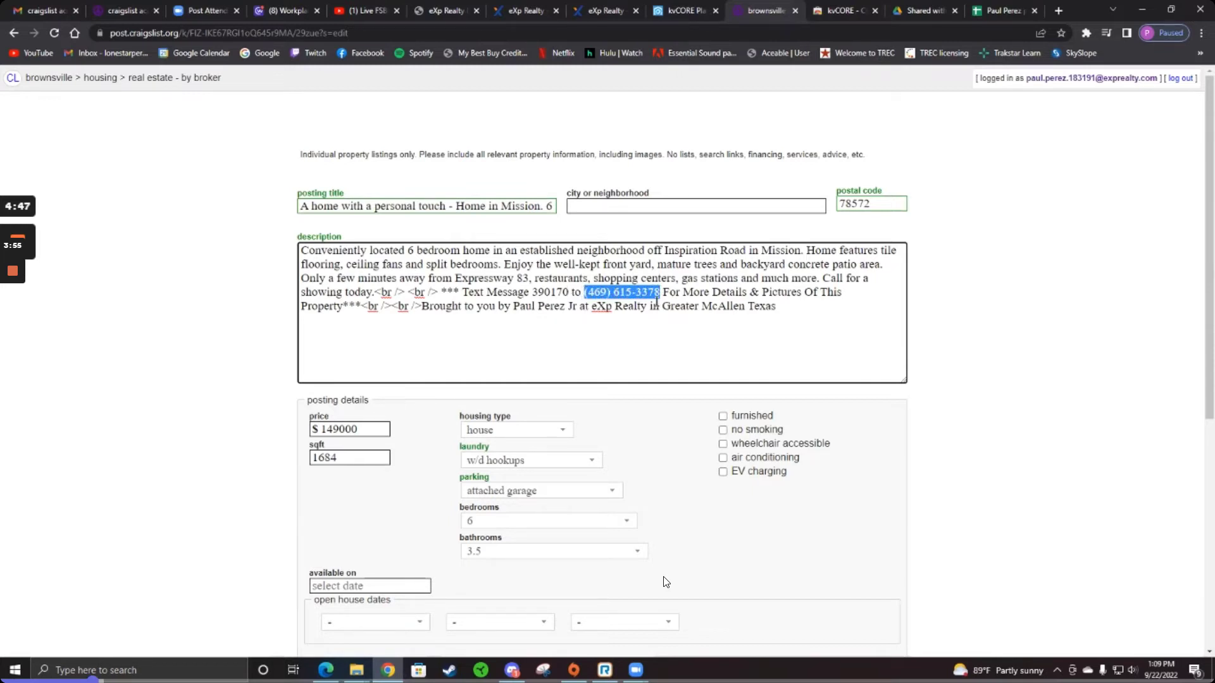
{"action": "key", "text": "BackSpace"}
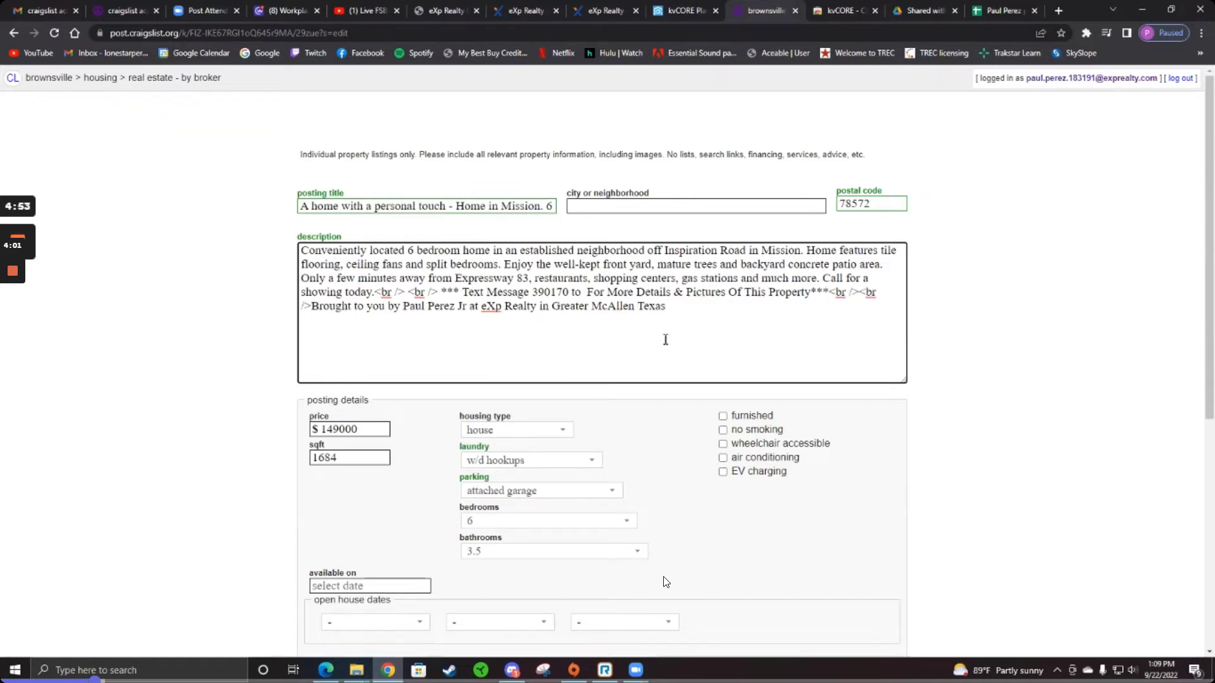
{"action": "right_click", "coordinate": [664, 339]}
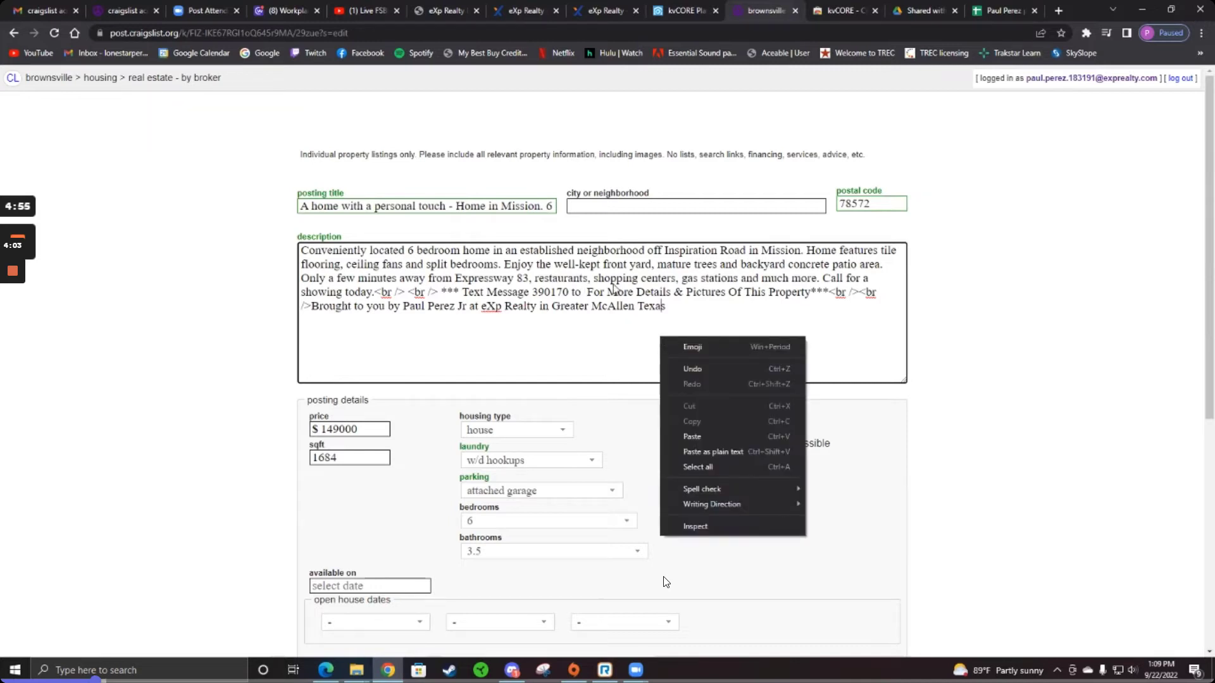
{"action": "left_click", "coordinate": [587, 296]}
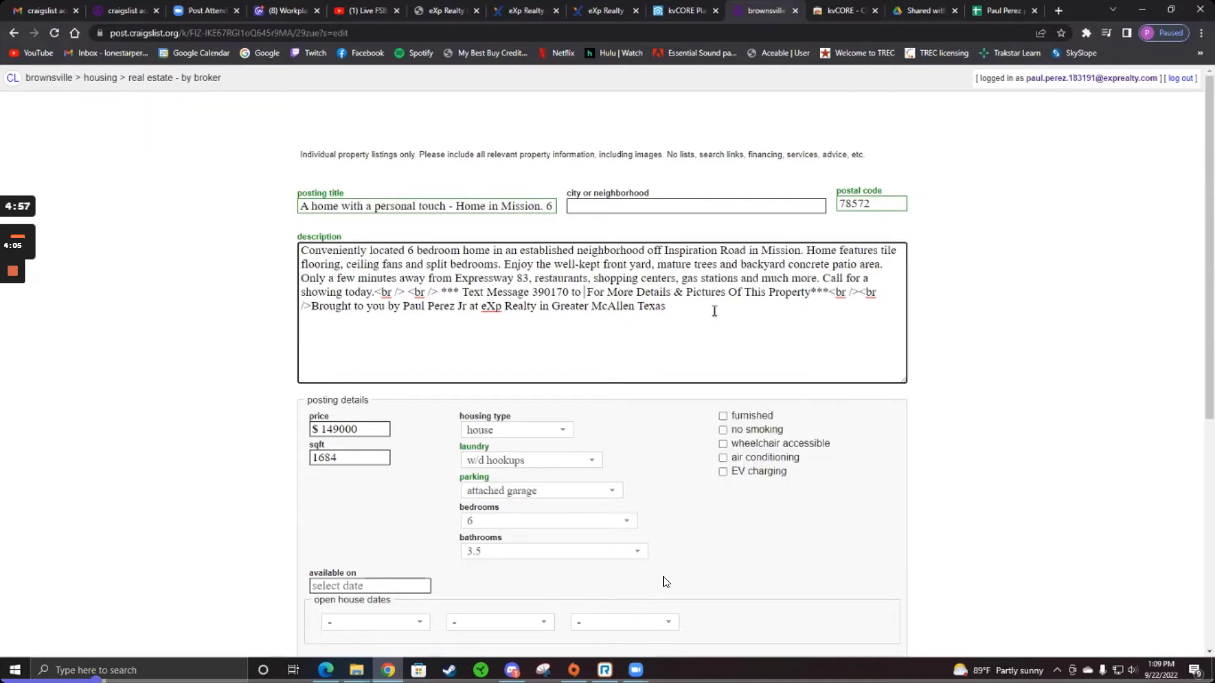
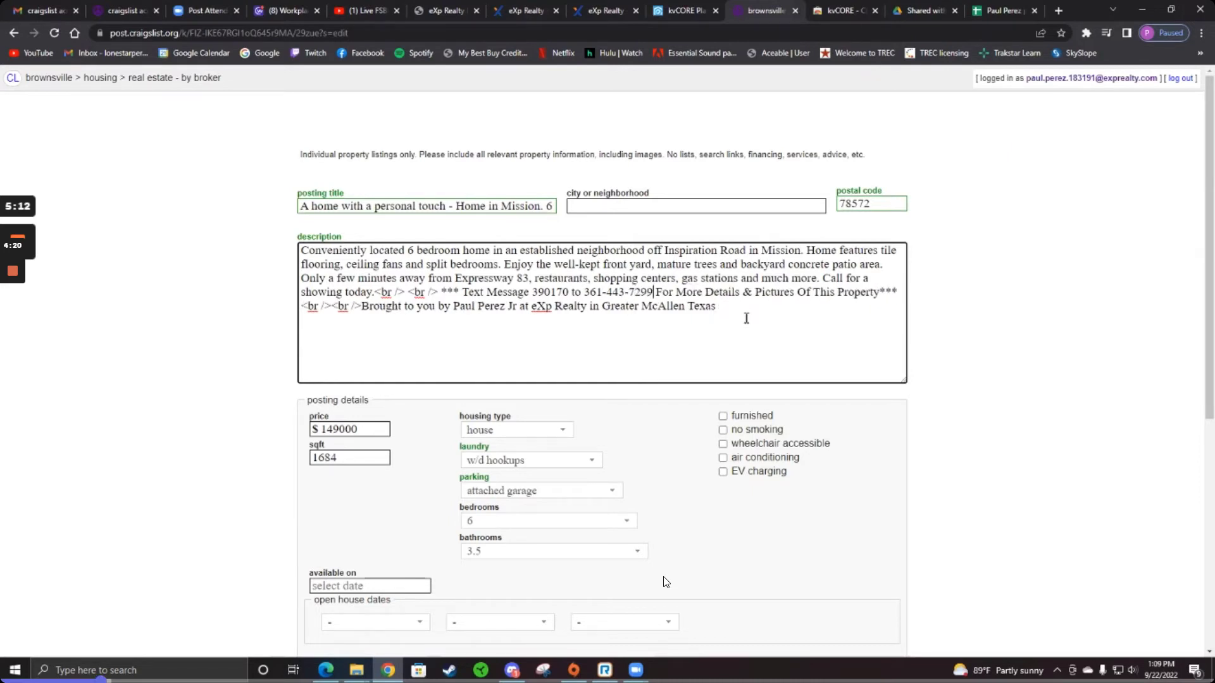
{"action": "scroll", "coordinate": [740, 319], "scroll_direction": "down", "scroll_amount": 1}
{"action": "scroll", "coordinate": [739, 327], "scroll_direction": "down", "scroll_amount": 2}
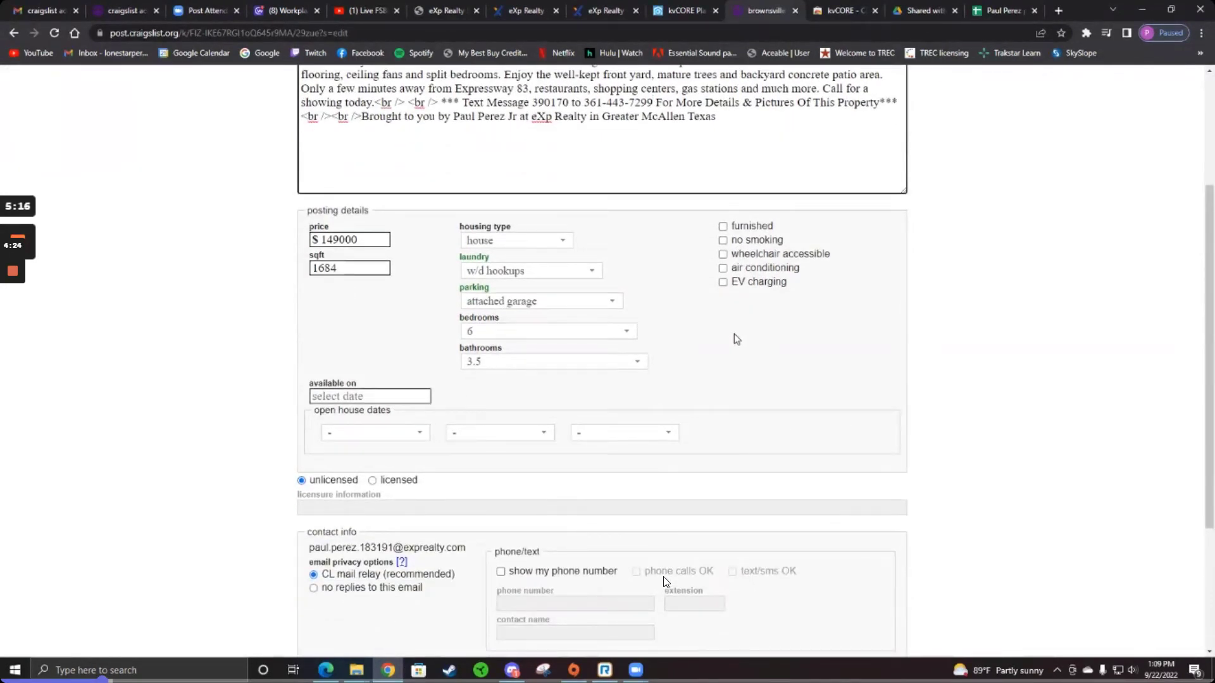
- Show the phone number on the posting and allow phone calls and texts
{"action": "left_click", "coordinate": [501, 571]}
{"action": "scroll", "coordinate": [509, 570], "scroll_direction": "down", "scroll_amount": 2}
{"action": "left_click", "coordinate": [550, 476]}
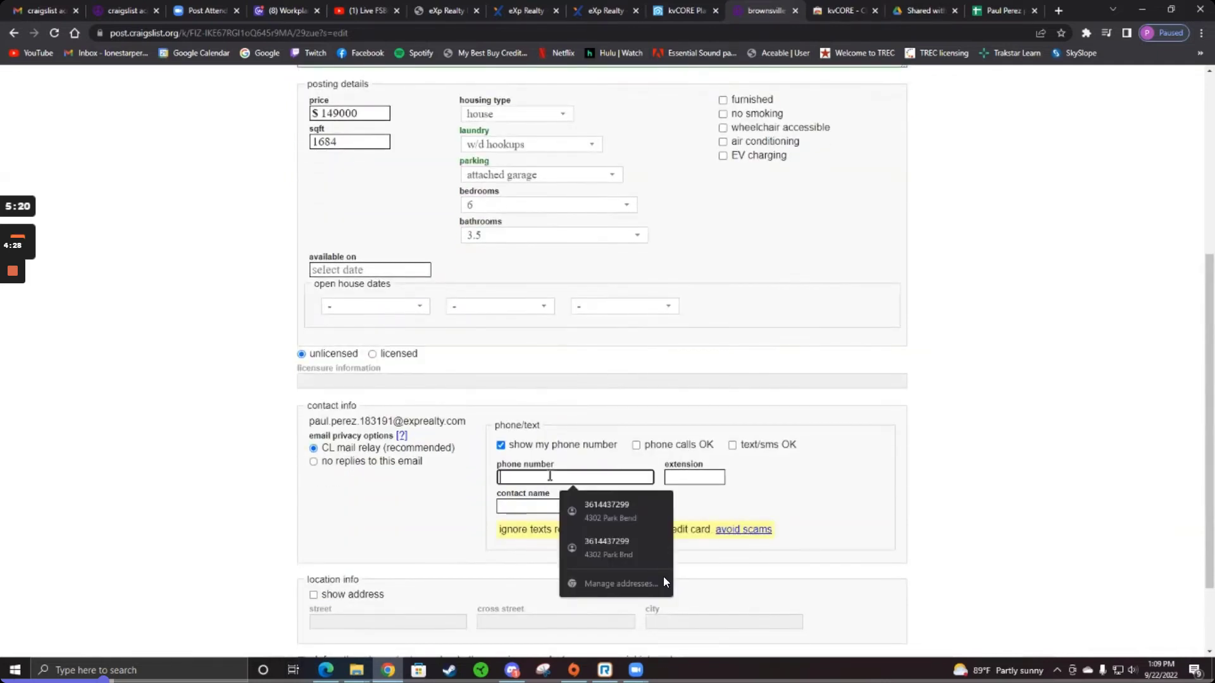
{"action": "left_click", "coordinate": [635, 445]}
{"action": "left_click", "coordinate": [732, 445]}
- Autofill the agent's phone and name, trimmed to first name only, and continue
{"action": "left_click", "coordinate": [558, 479]}
{"action": "left_click", "coordinate": [612, 509]}
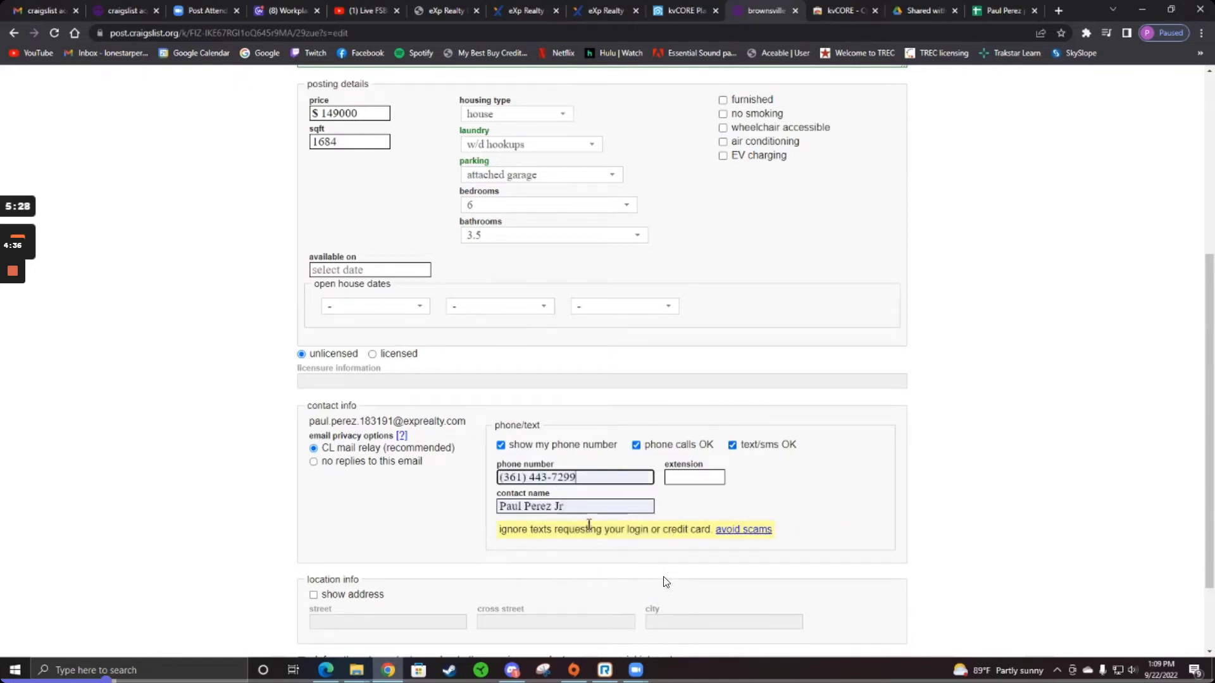
{"action": "left_click_drag", "start_coordinate": [559, 506], "coordinate": [545, 527]}
{"action": "key", "text": "BackSpace"}
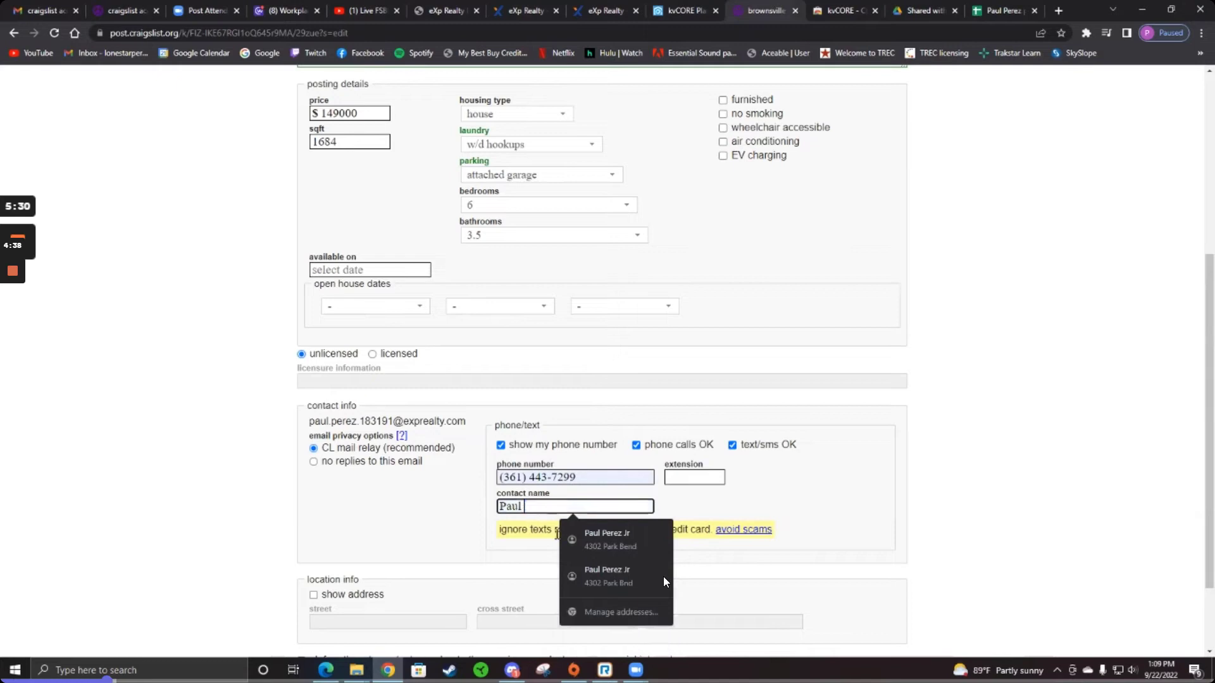
{"action": "key", "text": "Escape"}
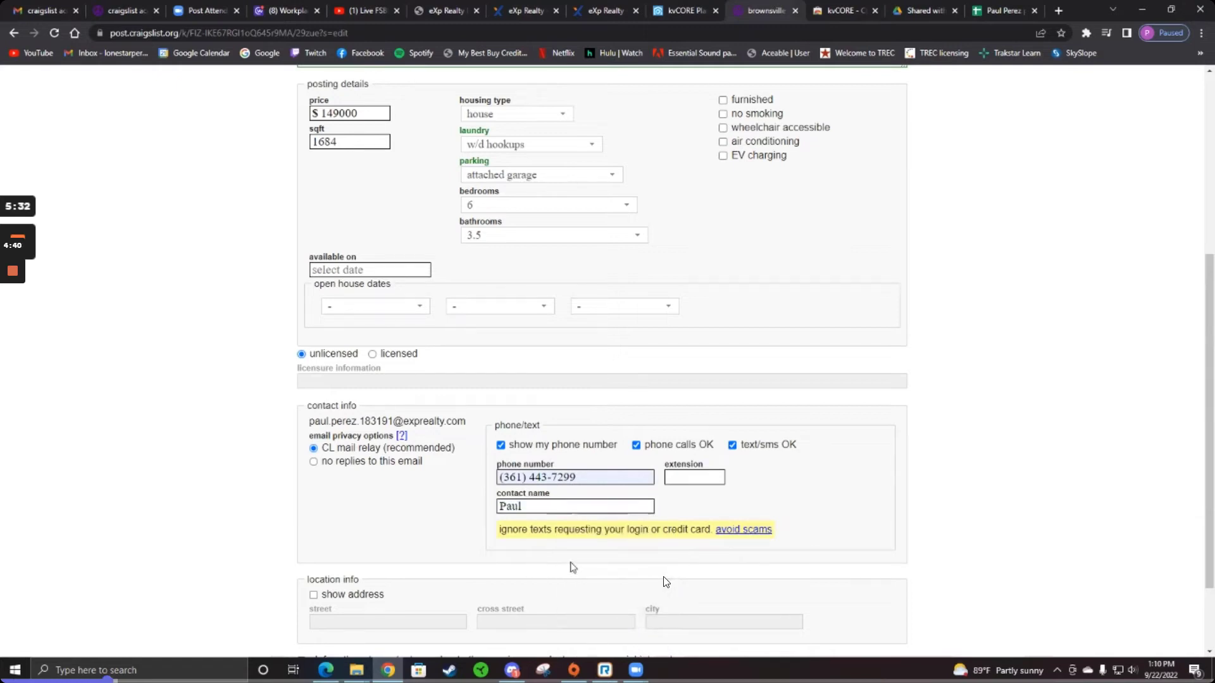
{"action": "scroll", "coordinate": [568, 558], "scroll_direction": "down", "scroll_amount": 3}
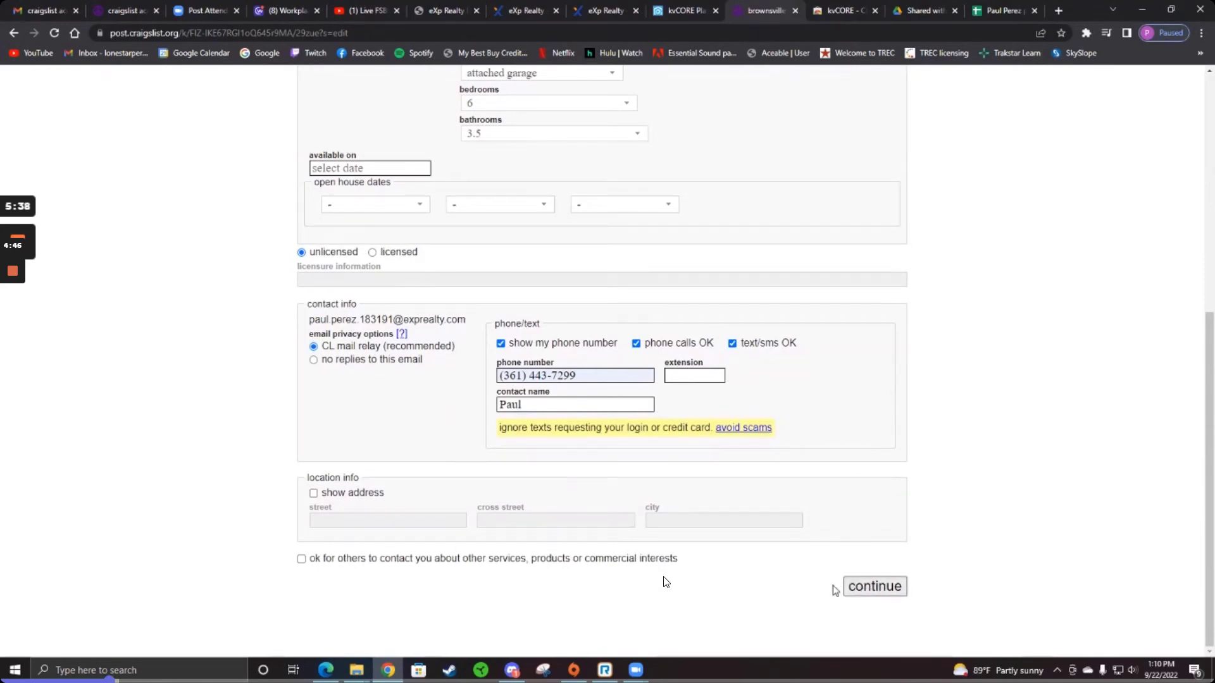
{"action": "left_click", "coordinate": [900, 593]}
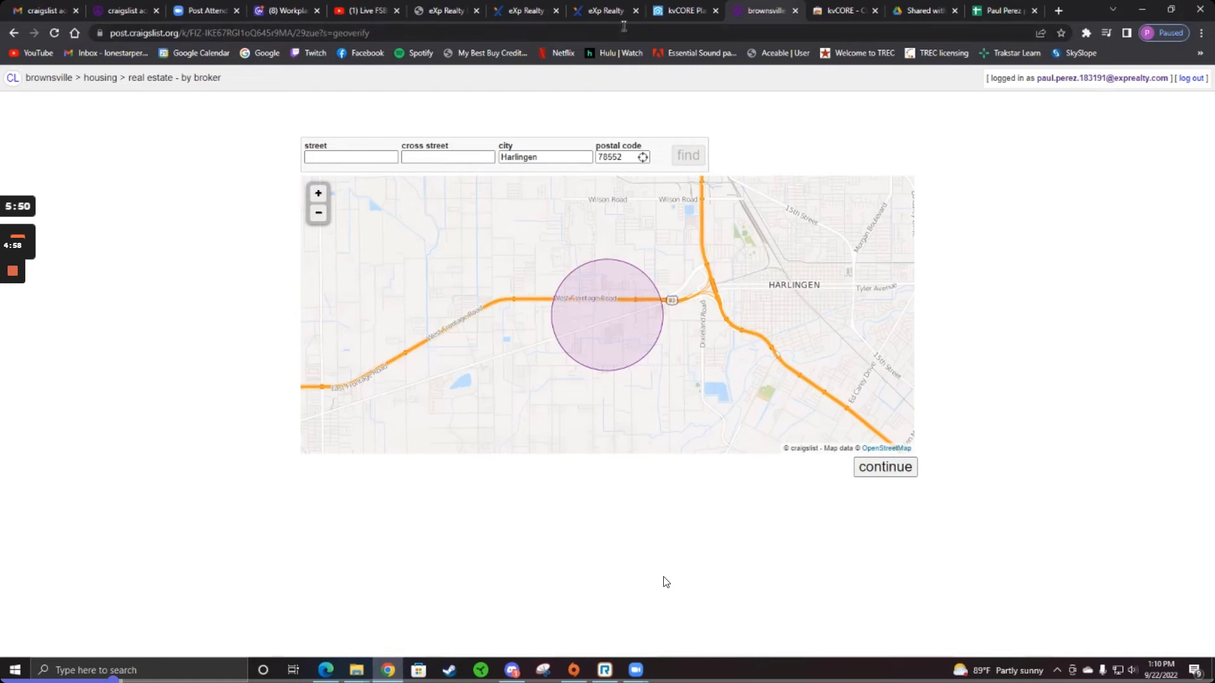
- Switch to the kvCORE extension's Chrome Web Store page
{"action": "left_click", "coordinate": [841, 10]}
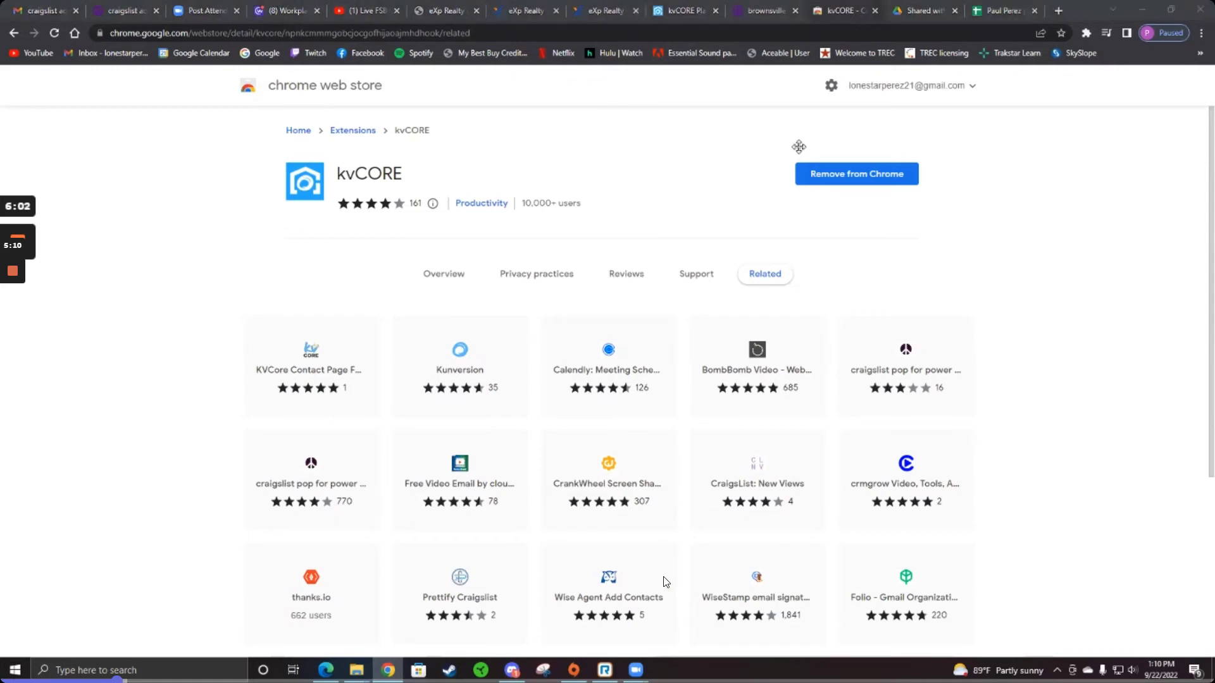
- Check the listing city Mission in kvCORE, close spare Craigslist, Zoom and eXp tabs
{"action": "key", "text": "ctrl+shift+Tab"}
{"action": "key", "text": "ctrl+shift+Tab"}
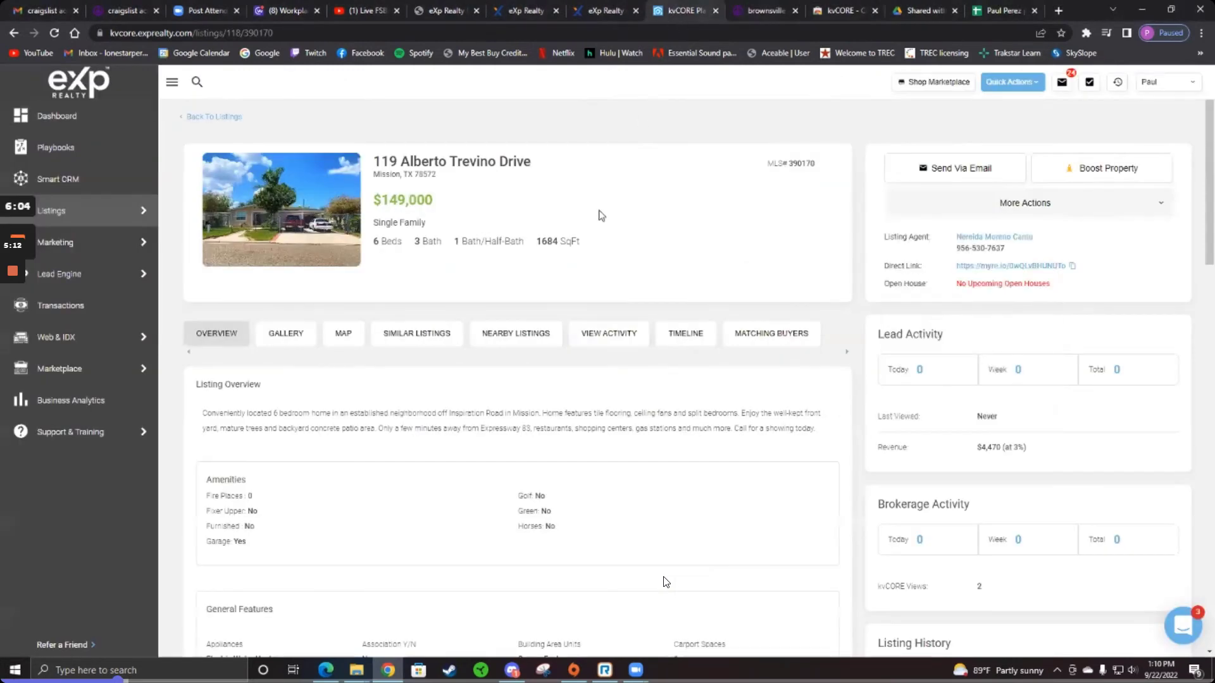
{"action": "left_click_drag", "start_coordinate": [400, 175], "coordinate": [373, 175]}
{"action": "left_click", "coordinate": [129, 14]}
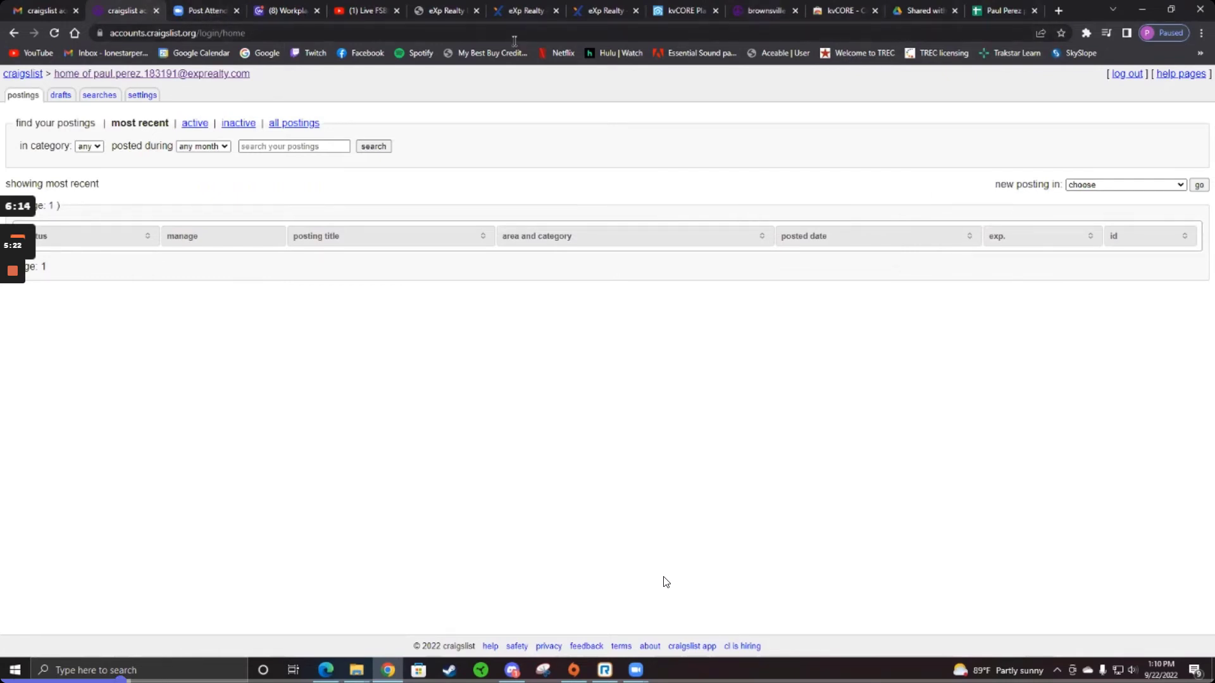
{"action": "left_click", "coordinate": [156, 11]}
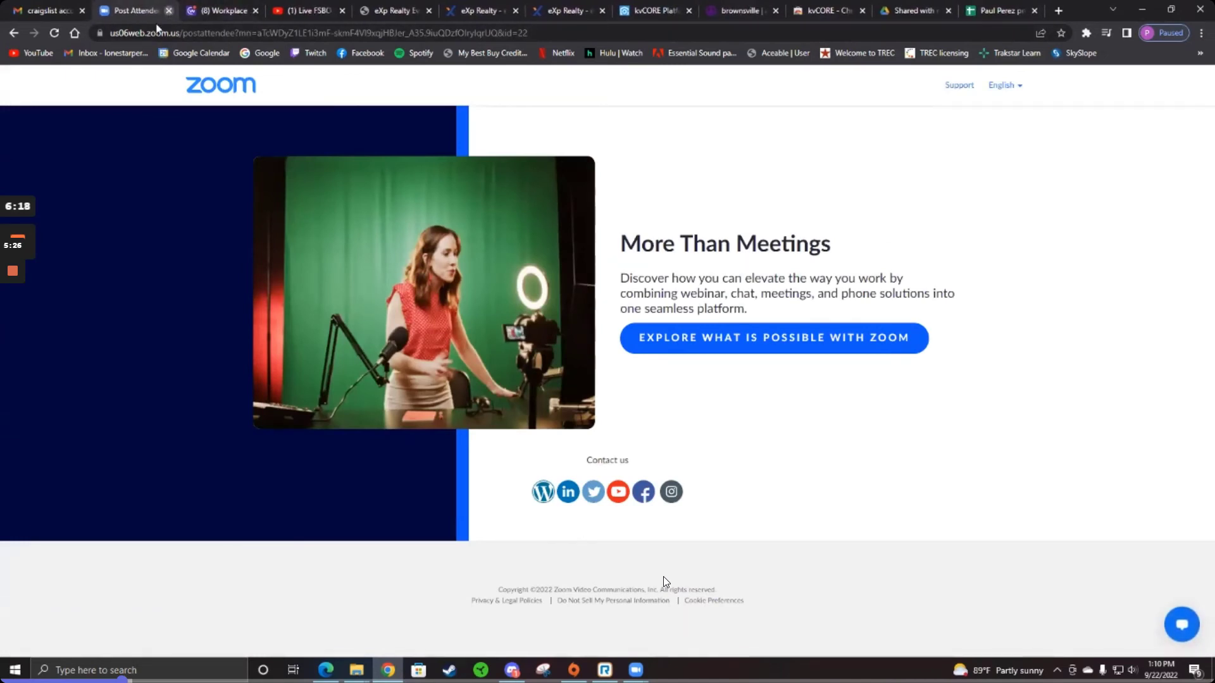
{"action": "left_click", "coordinate": [168, 12]}
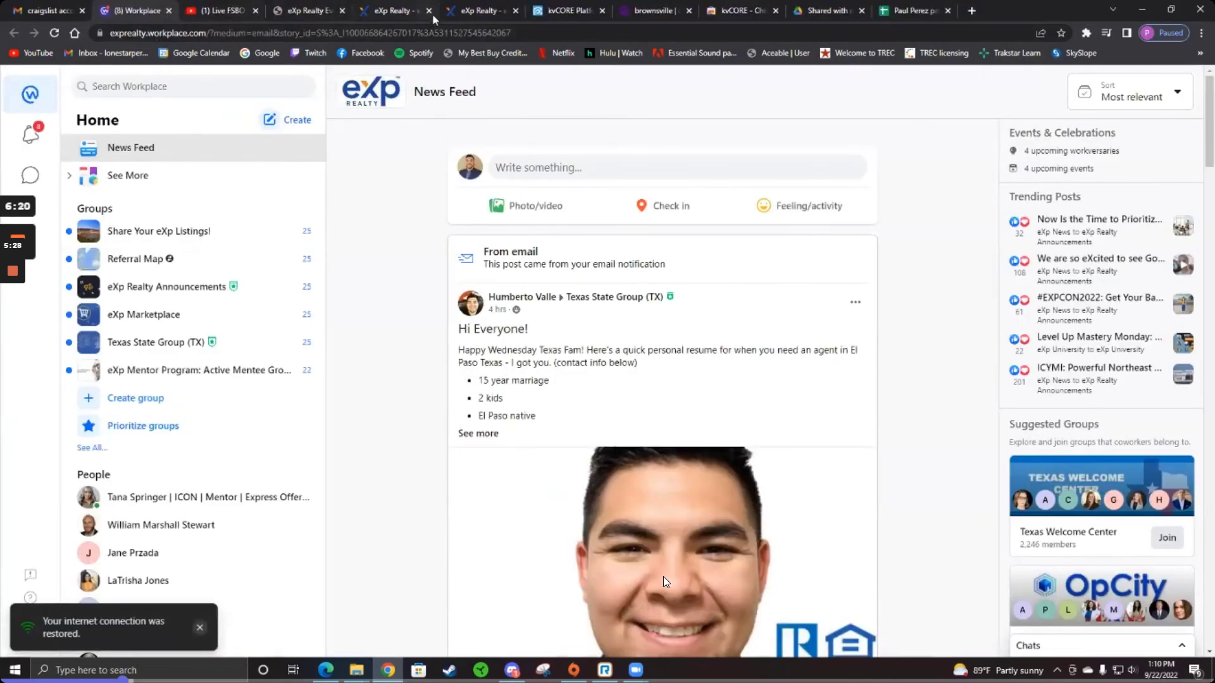
{"action": "left_click", "coordinate": [401, 15]}
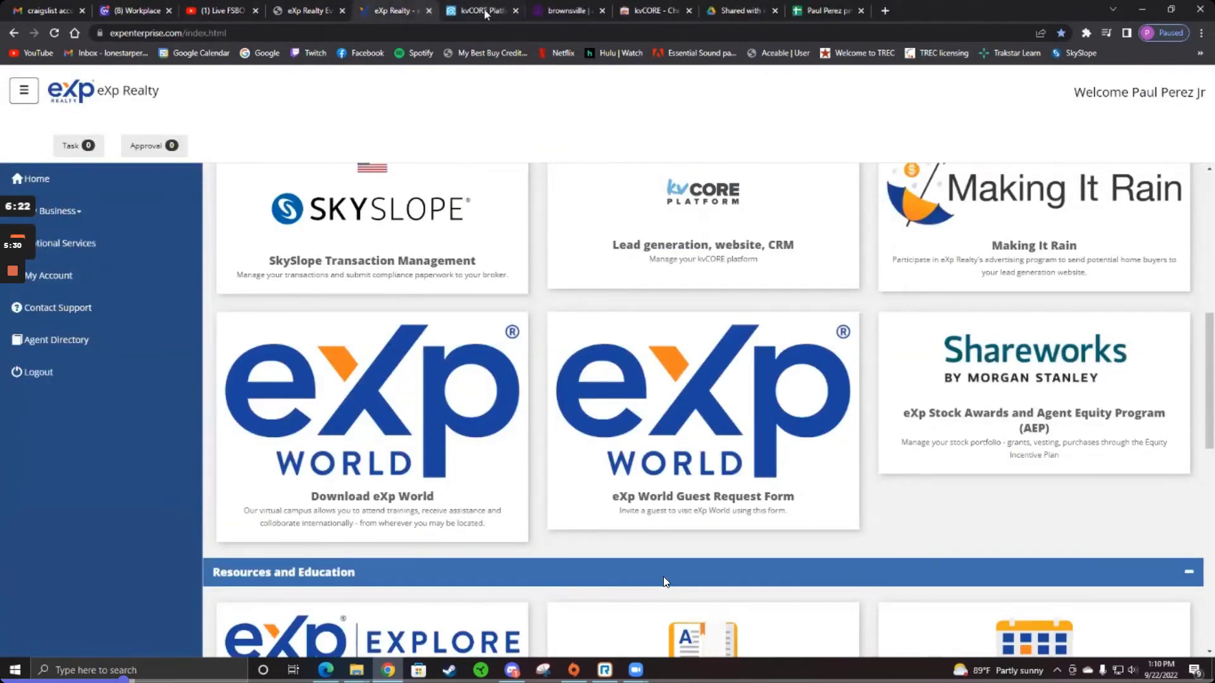
{"action": "left_click", "coordinate": [481, 12]}
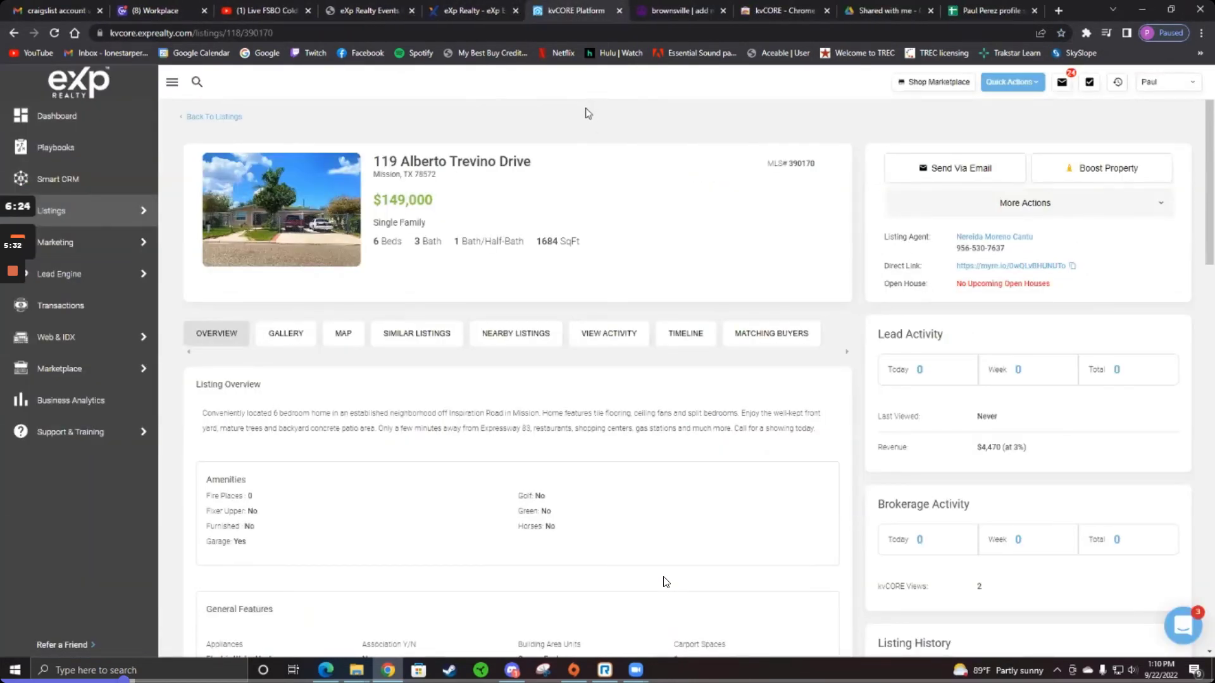
{"action": "left_click", "coordinate": [689, 14]}
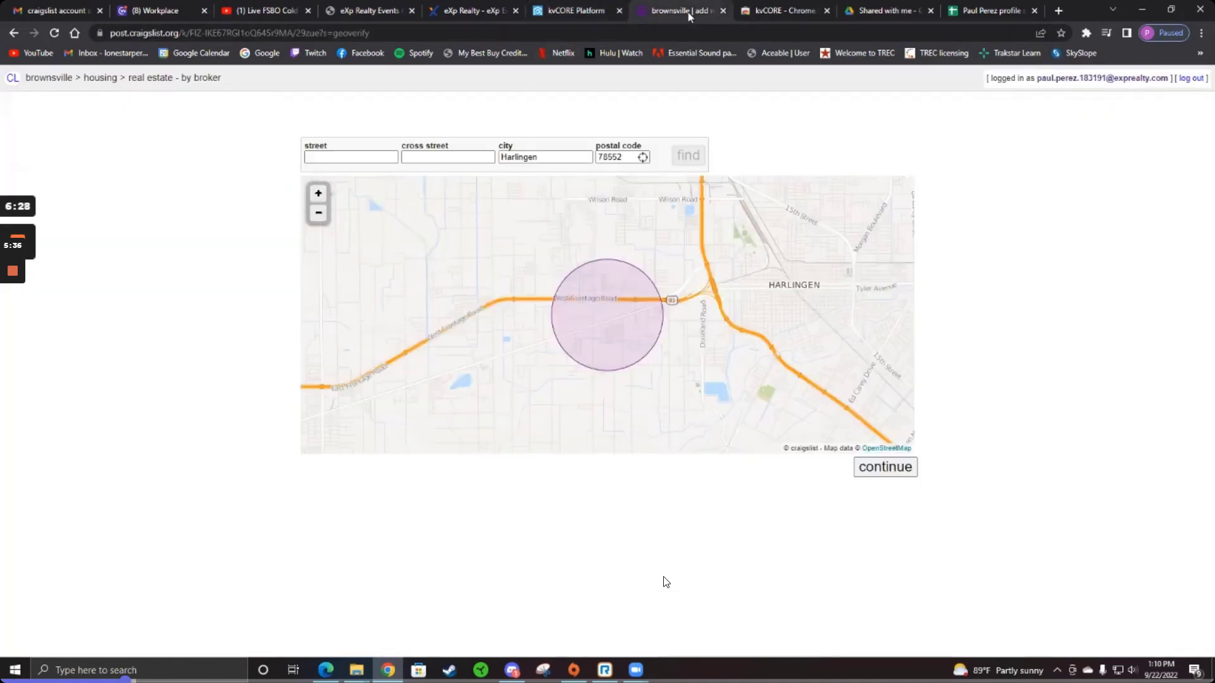
- Set the location to Mission, postal code 78572, keeping it searchable in Brownsville
{"action": "left_click_drag", "start_coordinate": [546, 156], "coordinate": [464, 151]}
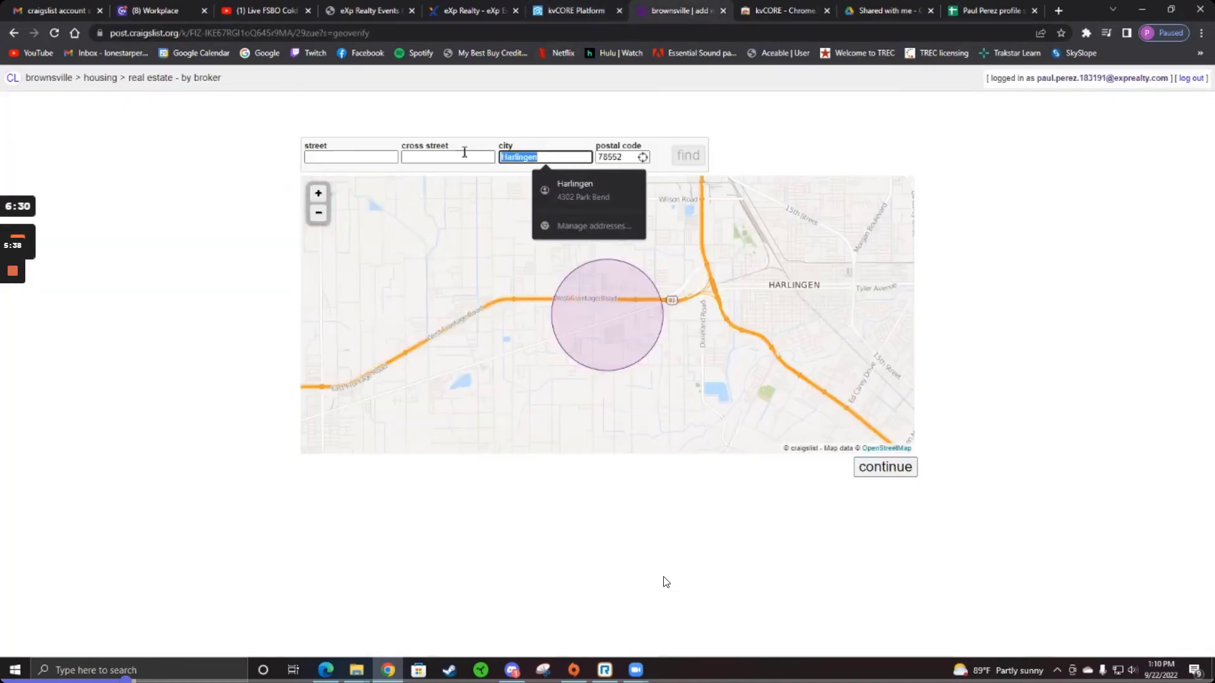
{"action": "type", "text": "mission"}
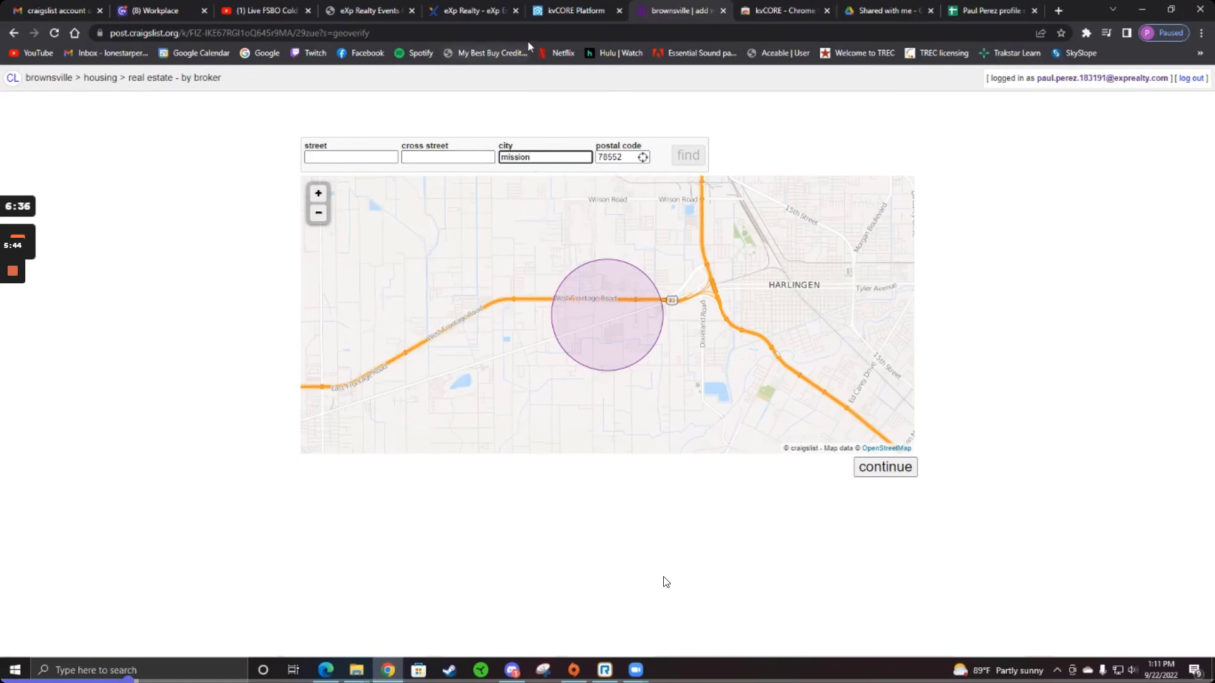
{"action": "left_click", "coordinate": [553, 11]}
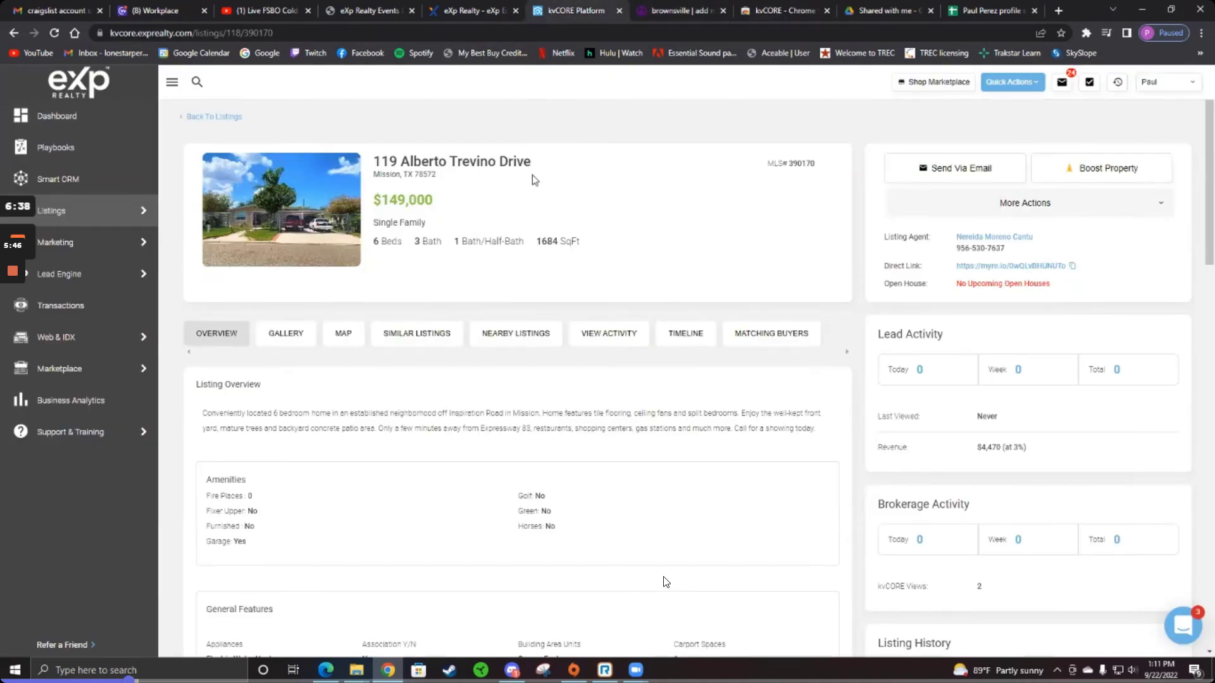
{"action": "left_click", "coordinate": [671, 11]}
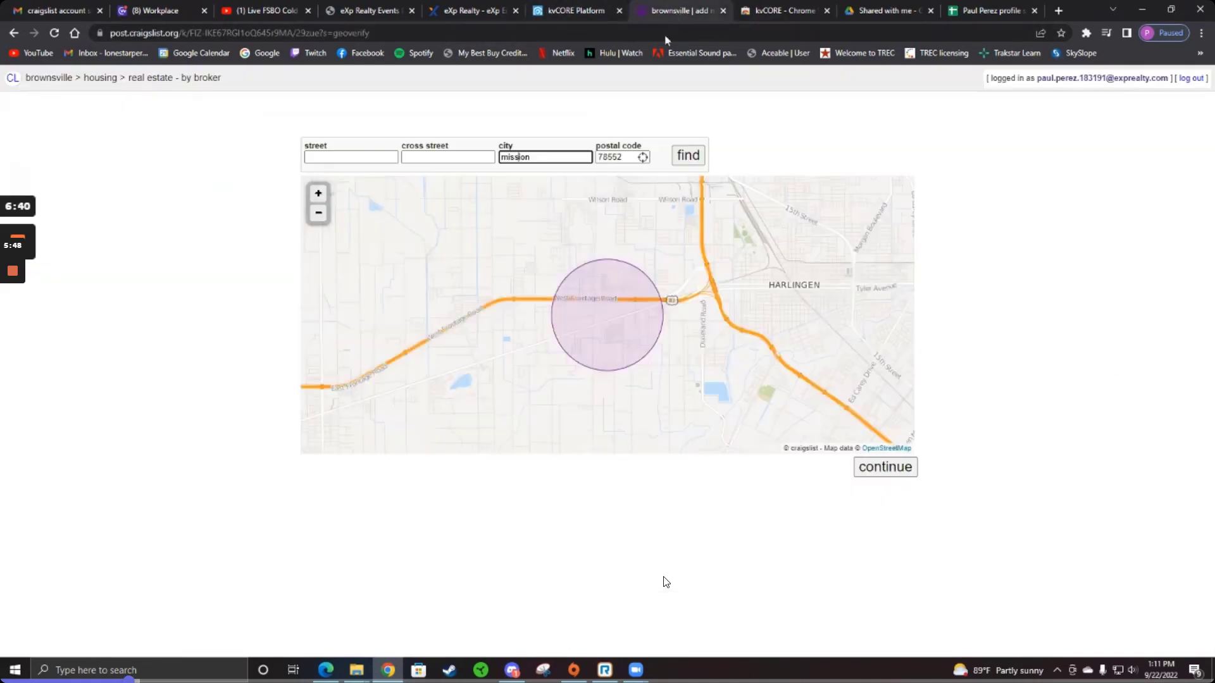
{"action": "left_click", "coordinate": [621, 152]}
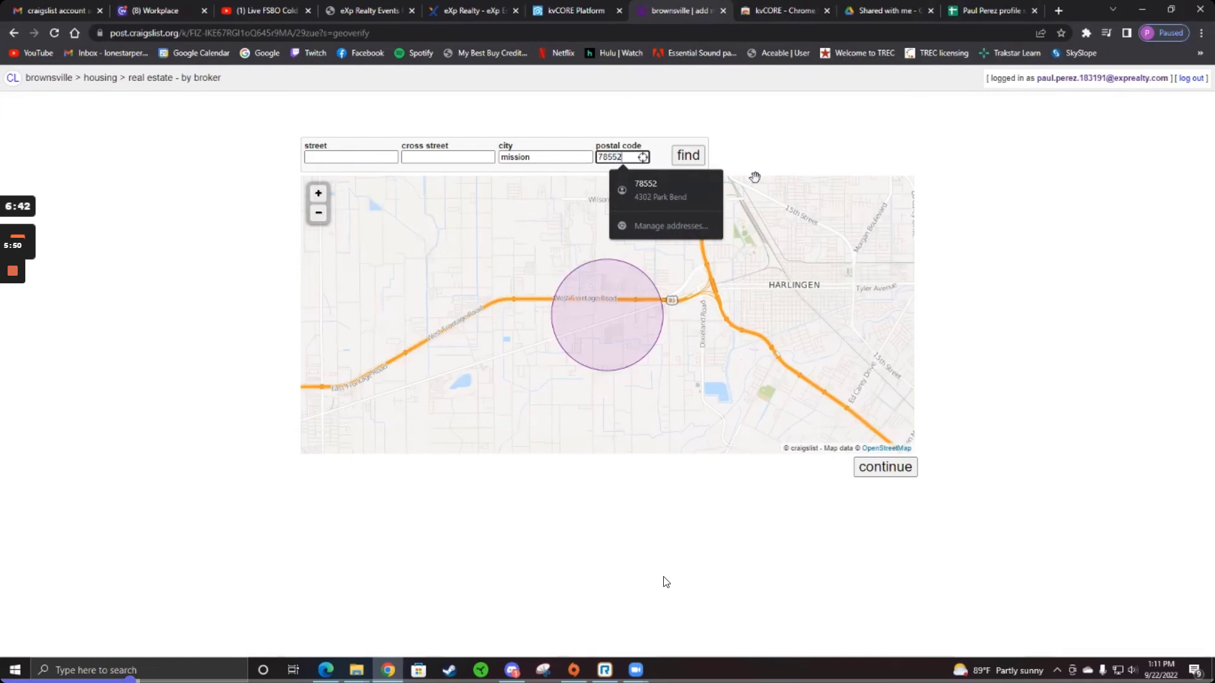
{"action": "key", "text": "BackSpace"}
{"action": "key", "text": "BackSpace"}
{"action": "type", "text": "72"}
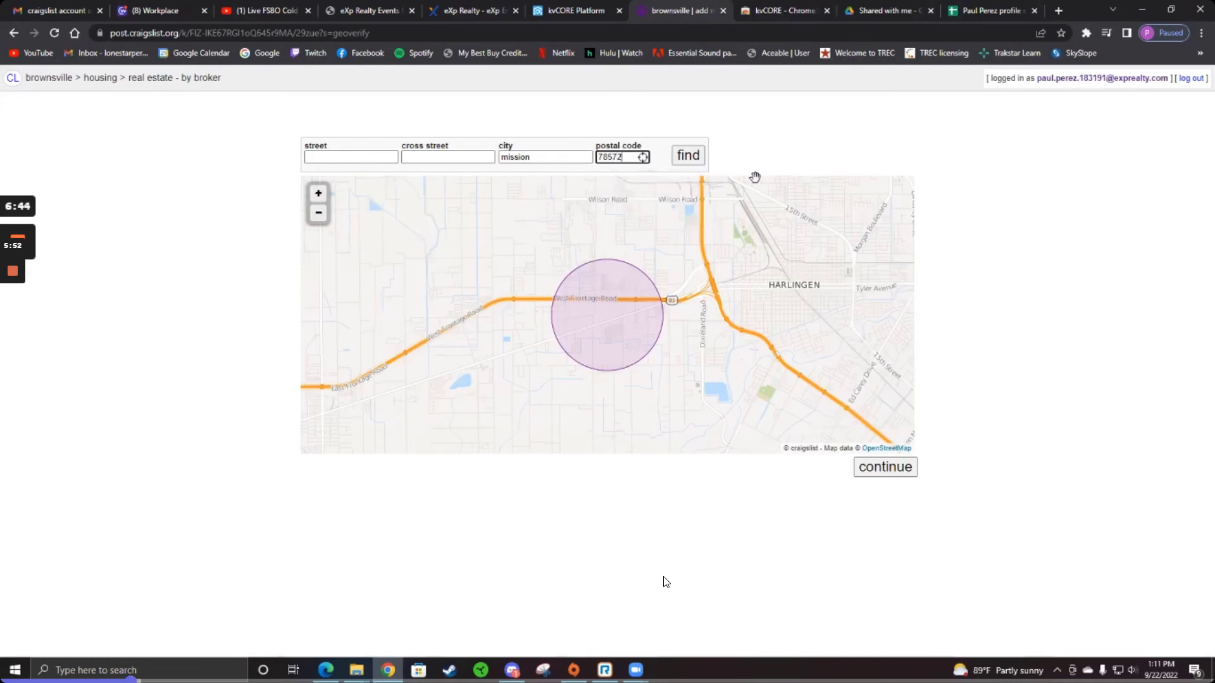
{"action": "left_click", "coordinate": [688, 155]}
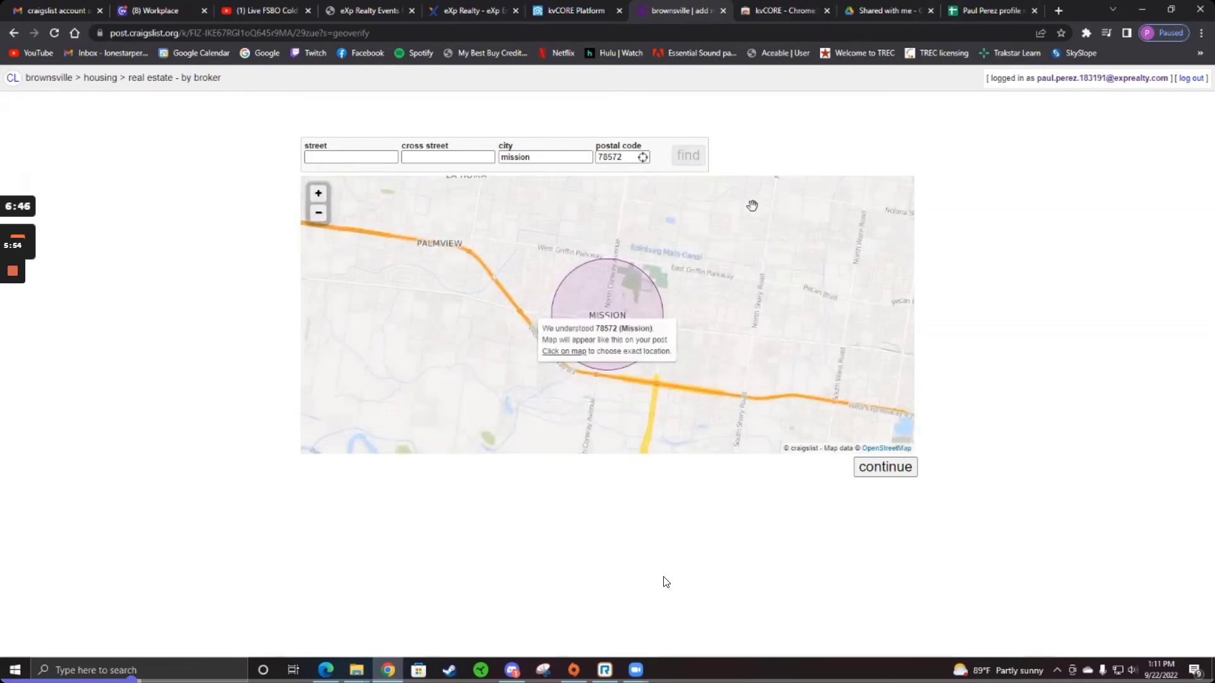
{"action": "left_click", "coordinate": [884, 469]}
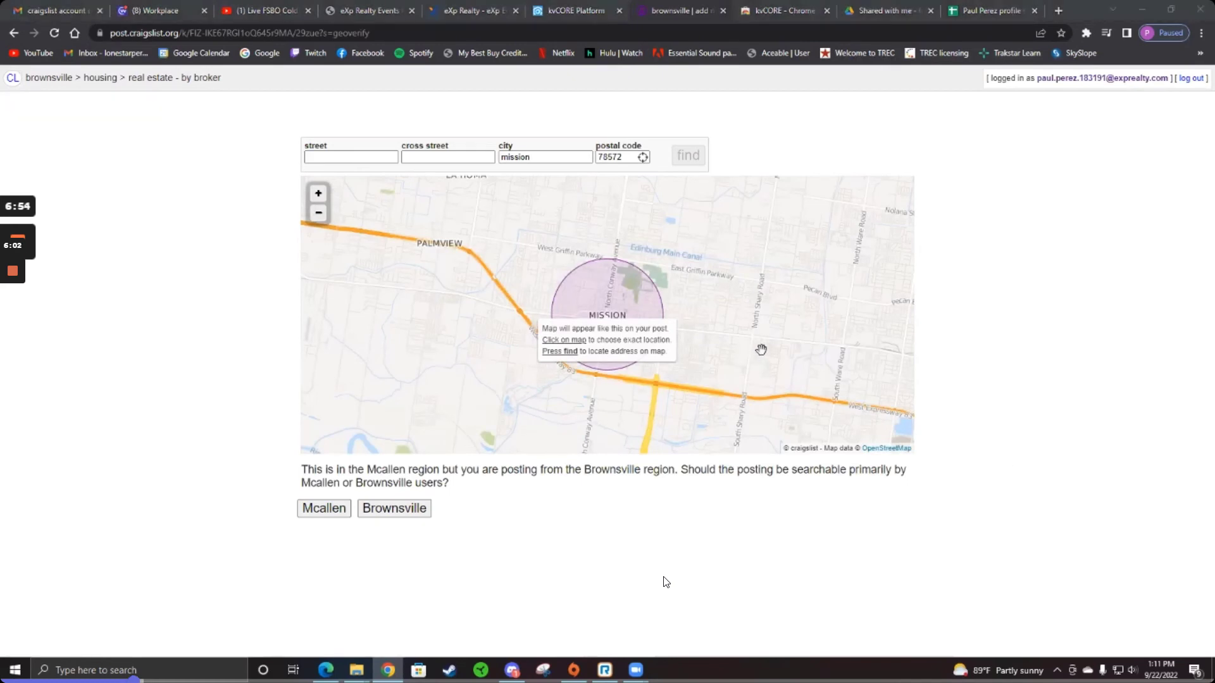
{"action": "left_click", "coordinate": [391, 512]}
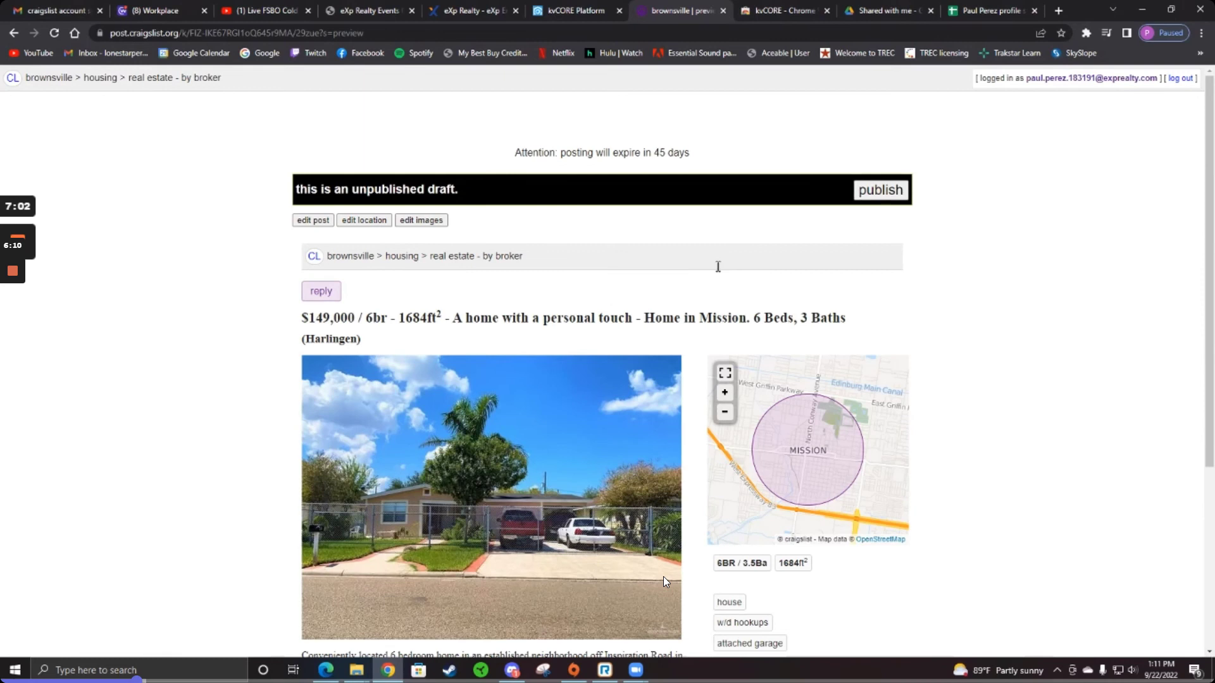
- Review the draft preview and publish the posting
{"action": "scroll", "coordinate": [717, 266], "scroll_direction": "down", "scroll_amount": 3}
{"action": "scroll", "coordinate": [718, 266], "scroll_direction": "up", "scroll_amount": 2}
{"action": "left_click", "coordinate": [879, 133]}
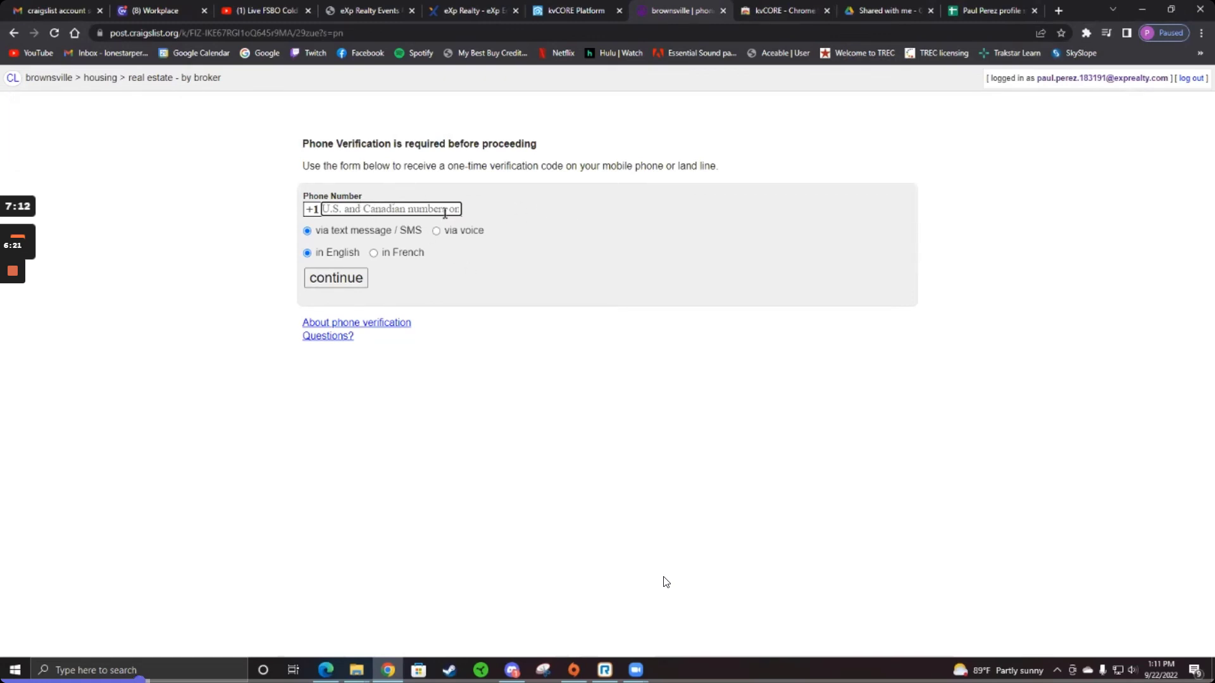
- Enter the account's phone number, request the verification text, and start typing the texted authorization code
{"action": "left_click", "coordinate": [347, 279]}
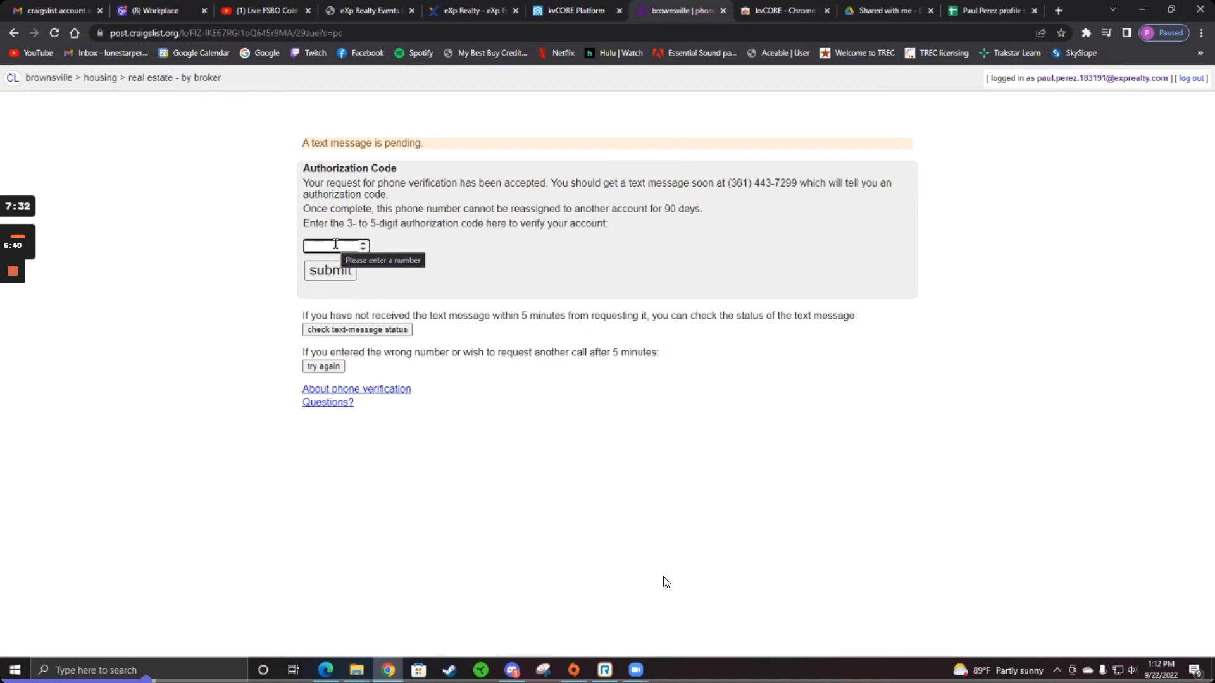
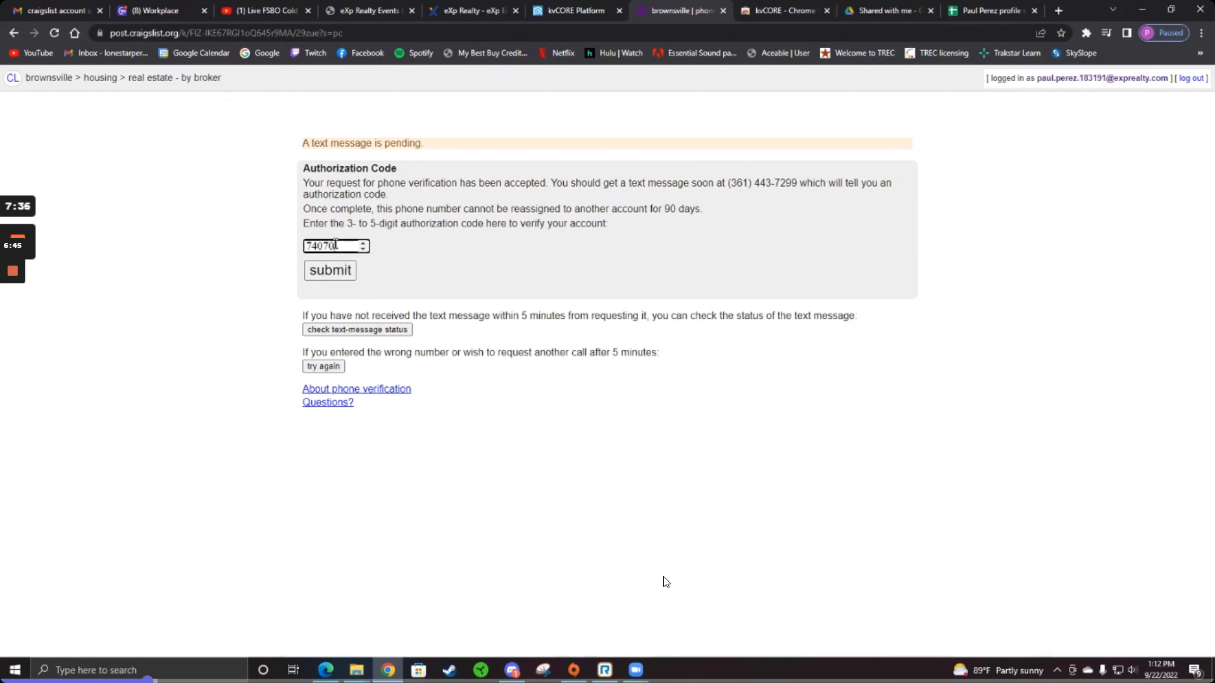